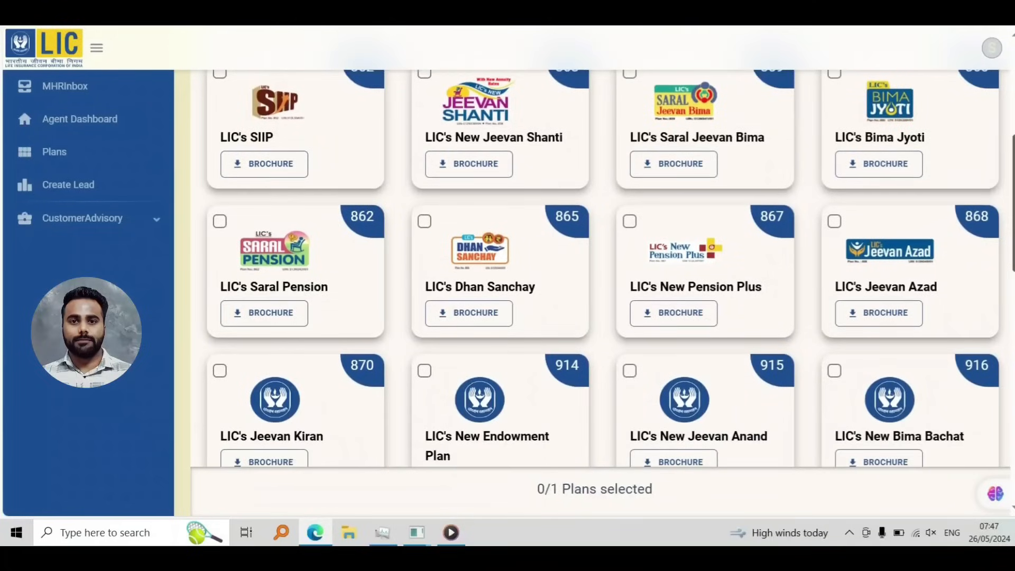
pyautogui.scroll(-10, 603, 269)
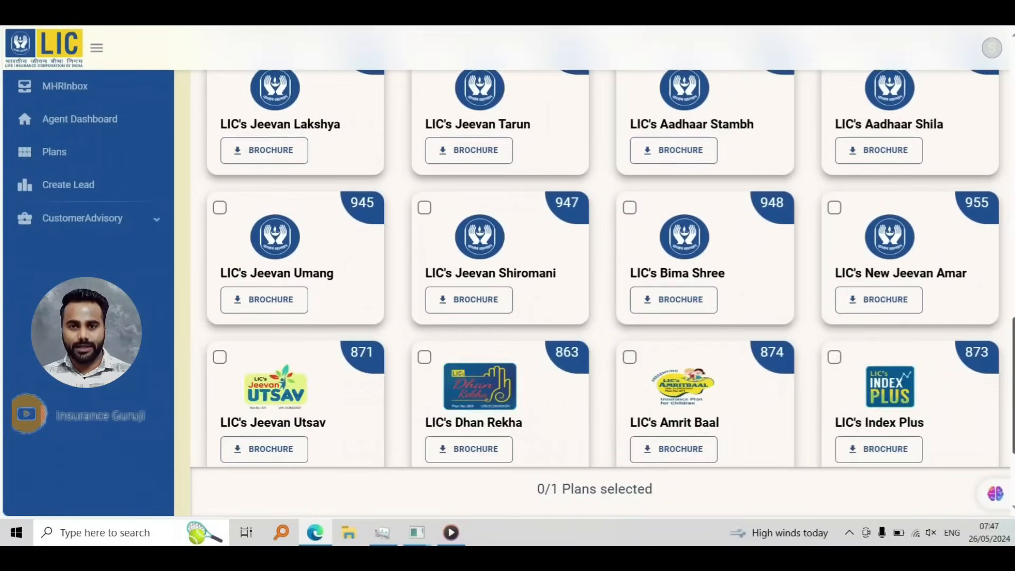
# - Filter to Endowment plans, select LIC's Jeevan Labh and proceed to its quotation
pyautogui.scroll(15, 602, 270)
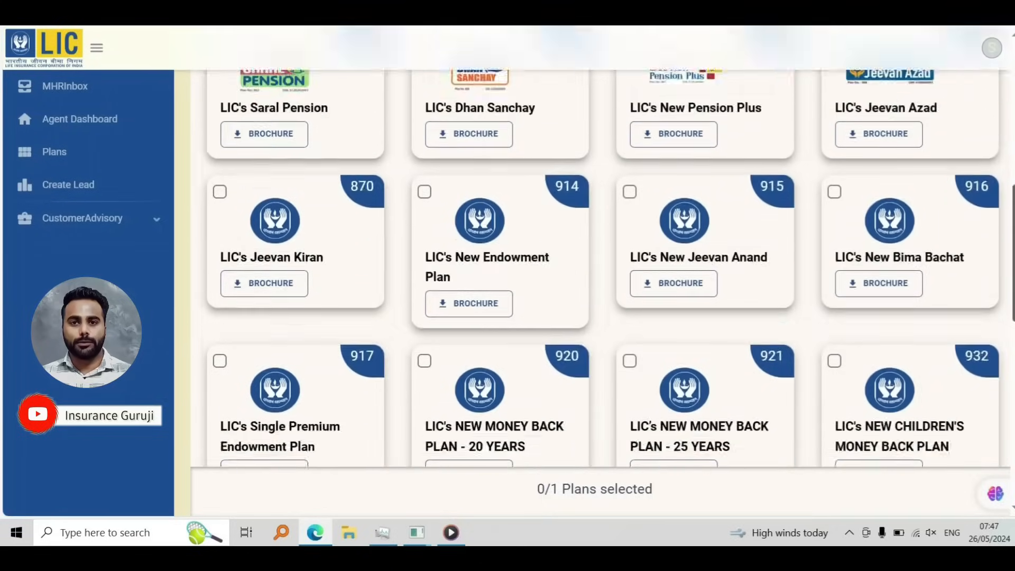
pyautogui.scroll(2, 603, 269)
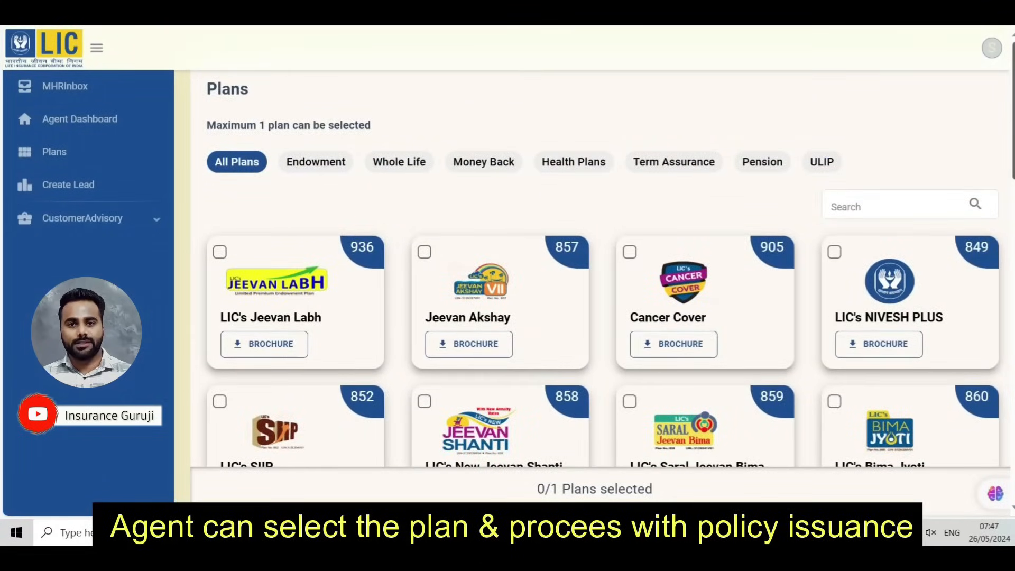
pyautogui.click(821, 162)
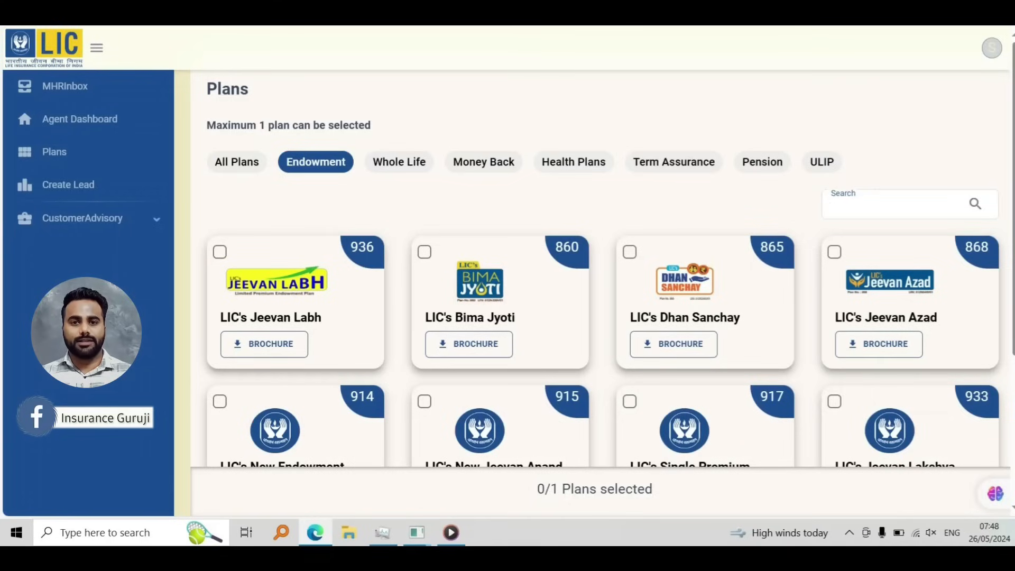
pyautogui.click(220, 253)
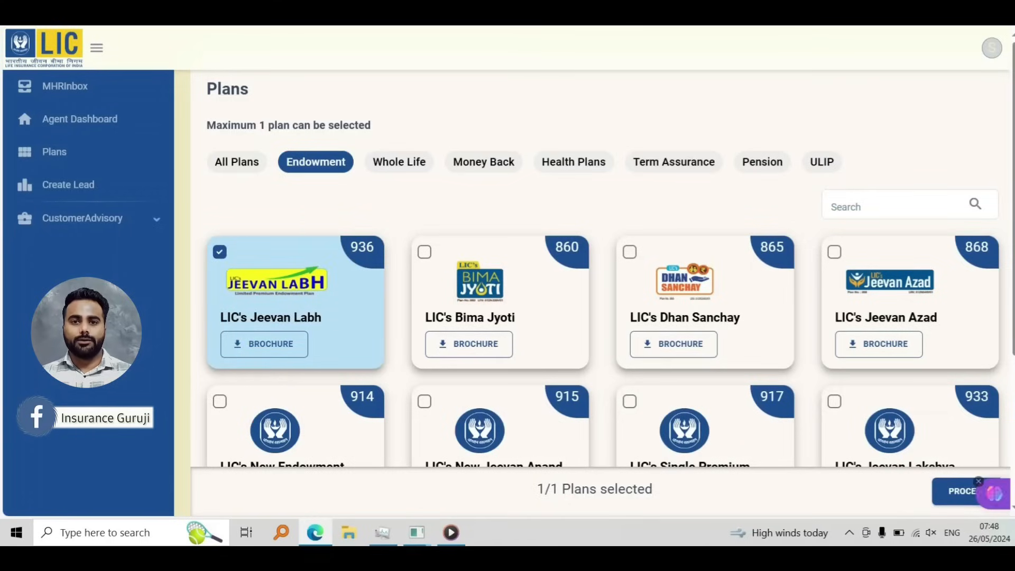
pyautogui.click(956, 490)
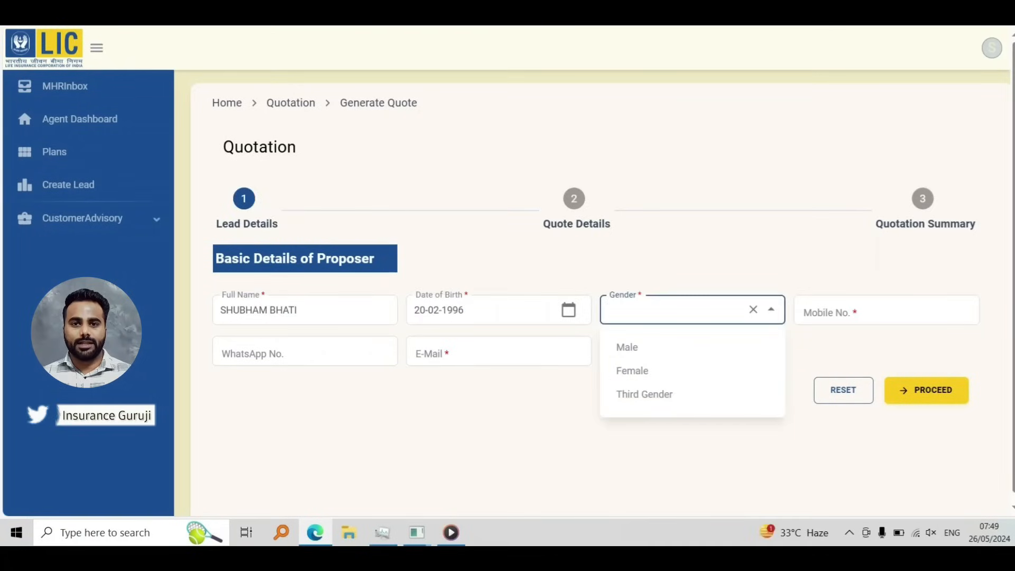
# - Set the proposer's gender to Male, choose the resident status and submit the lead details
pyautogui.press('Down')
pyautogui.press('Return')
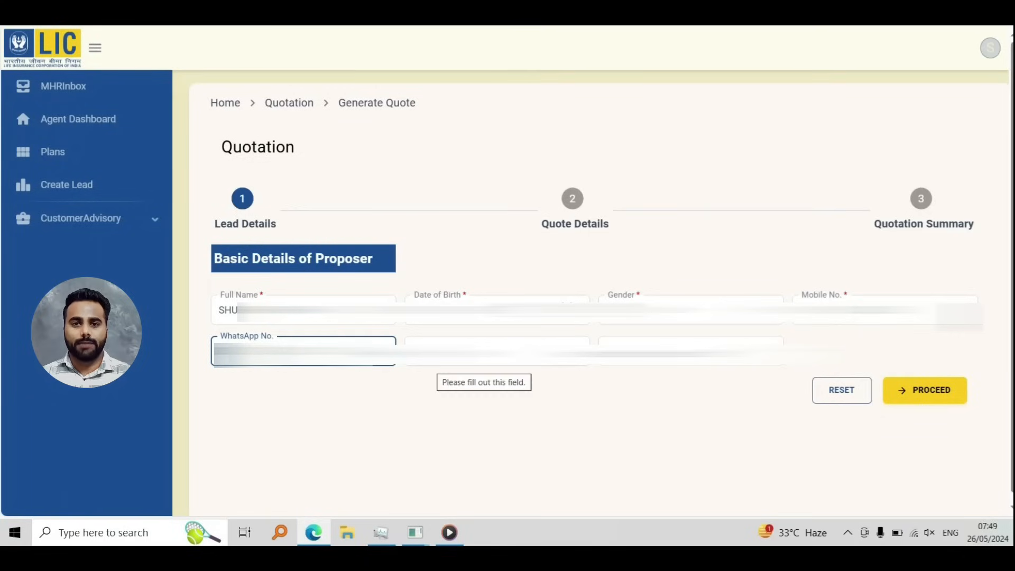
pyautogui.press('Tab')
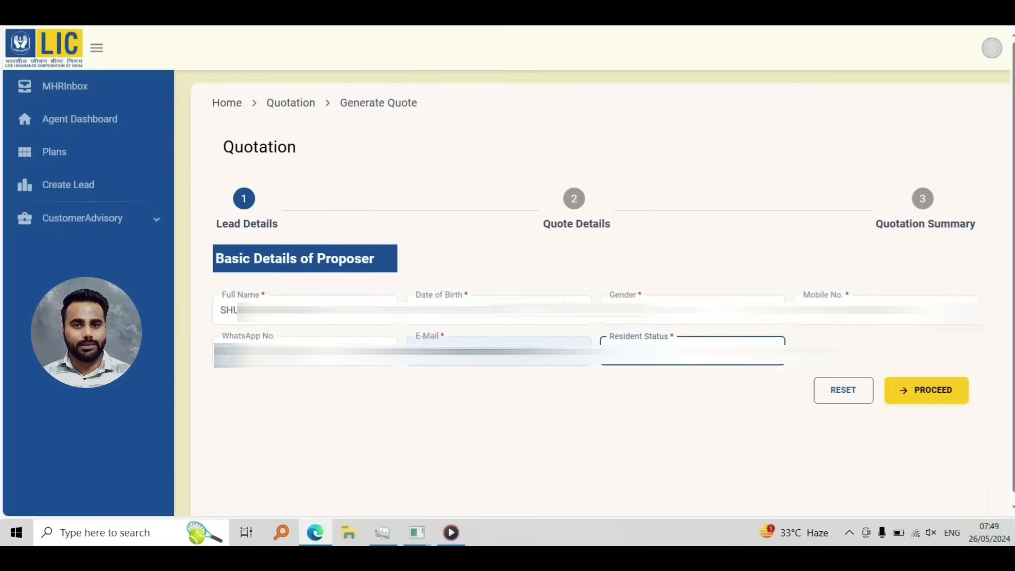
pyautogui.press('Down')
pyautogui.press('Down')
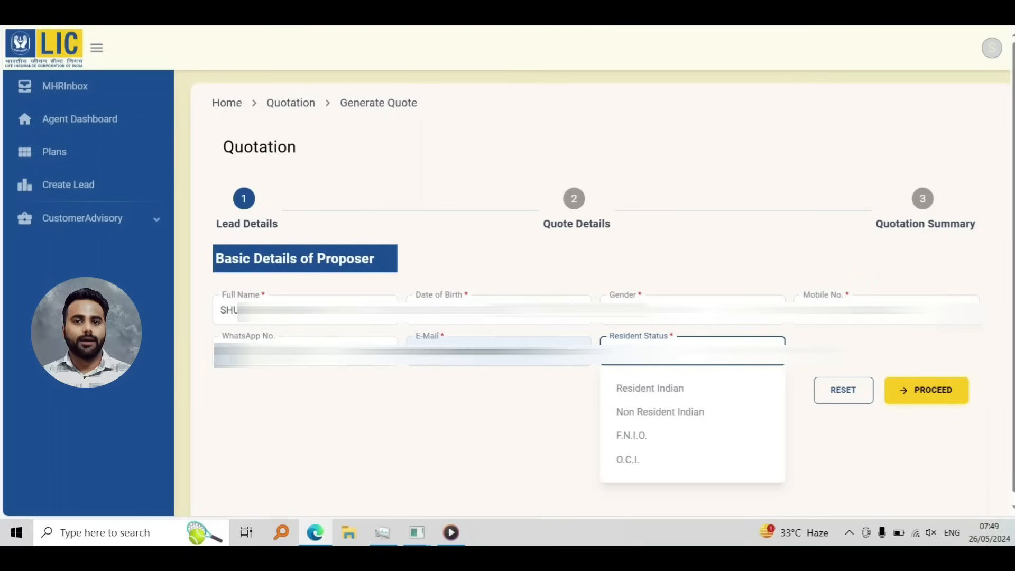
pyautogui.press('Return')
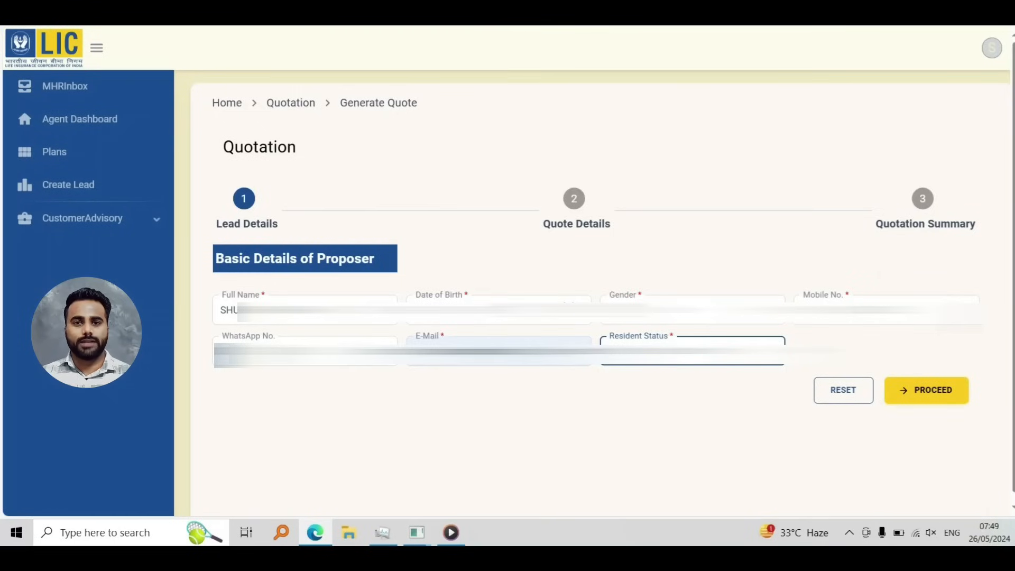
pyautogui.press('Tab')
pyautogui.press('Tab')
pyautogui.press('Return')
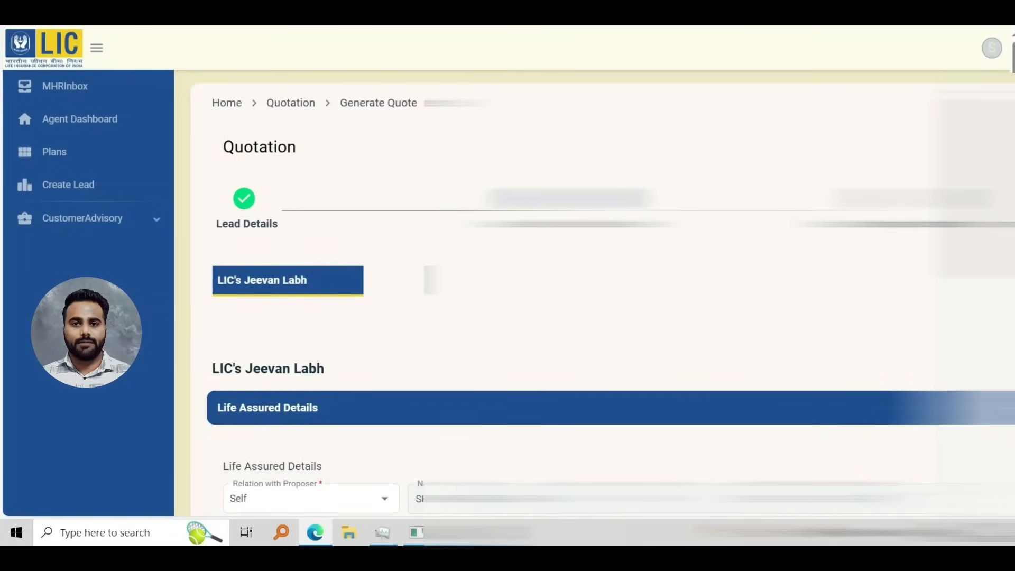
# - Enter 1000000 as the Basic Sum Assured
pyautogui.scroll(-2, 610, 299)
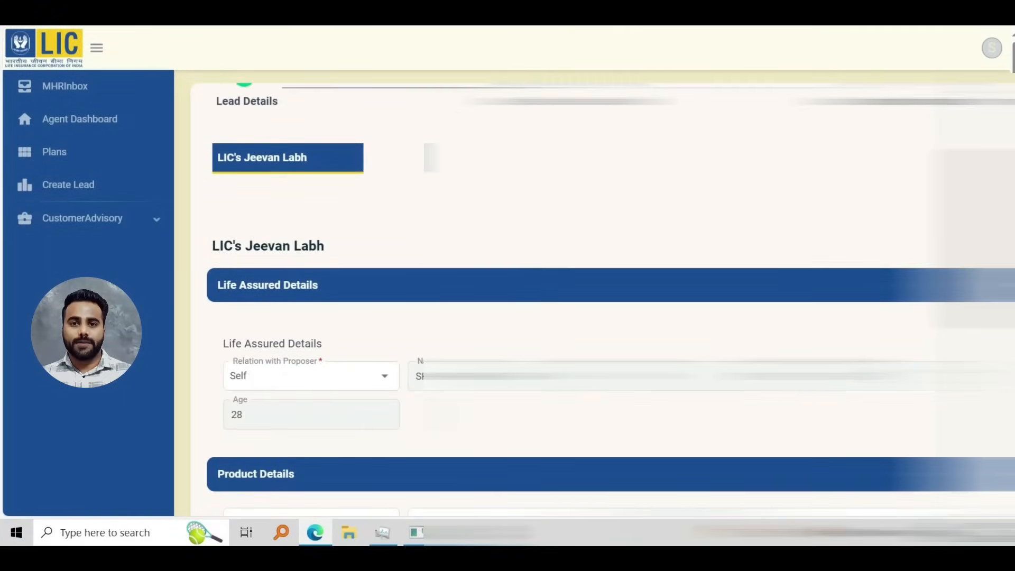
pyautogui.scroll(-4, 611, 298)
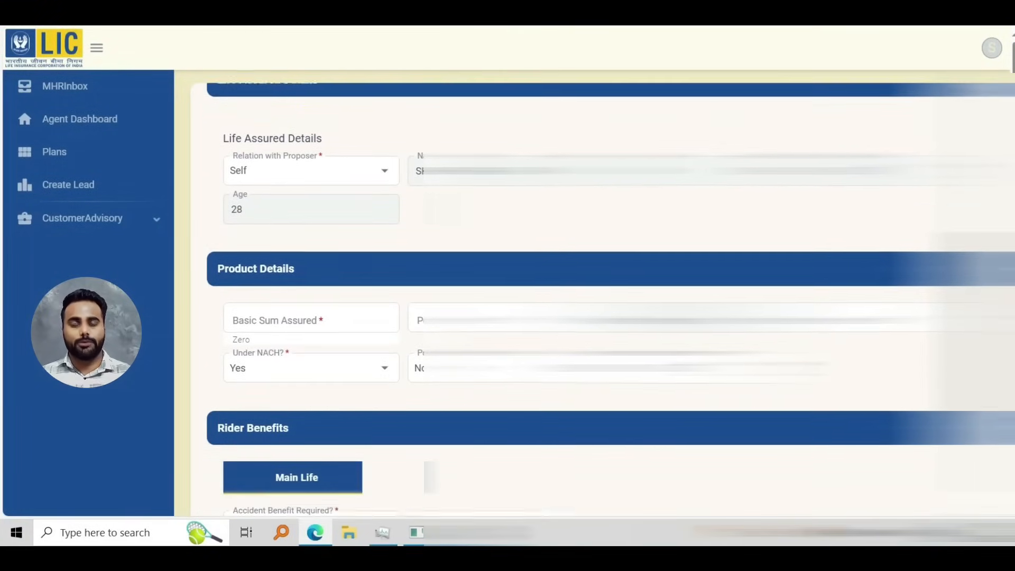
pyautogui.scroll(-1, 610, 299)
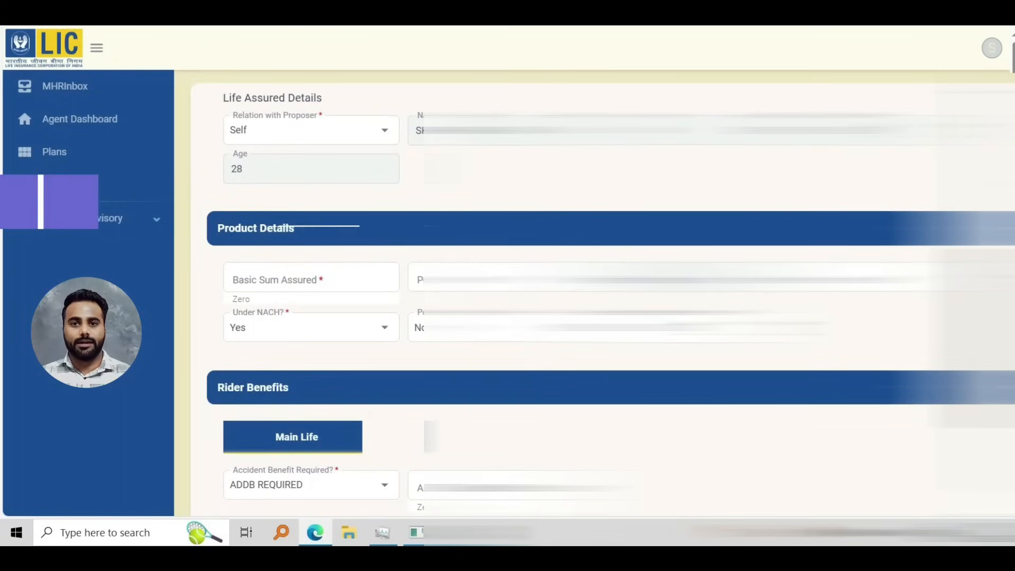
pyautogui.scroll(-2, 611, 299)
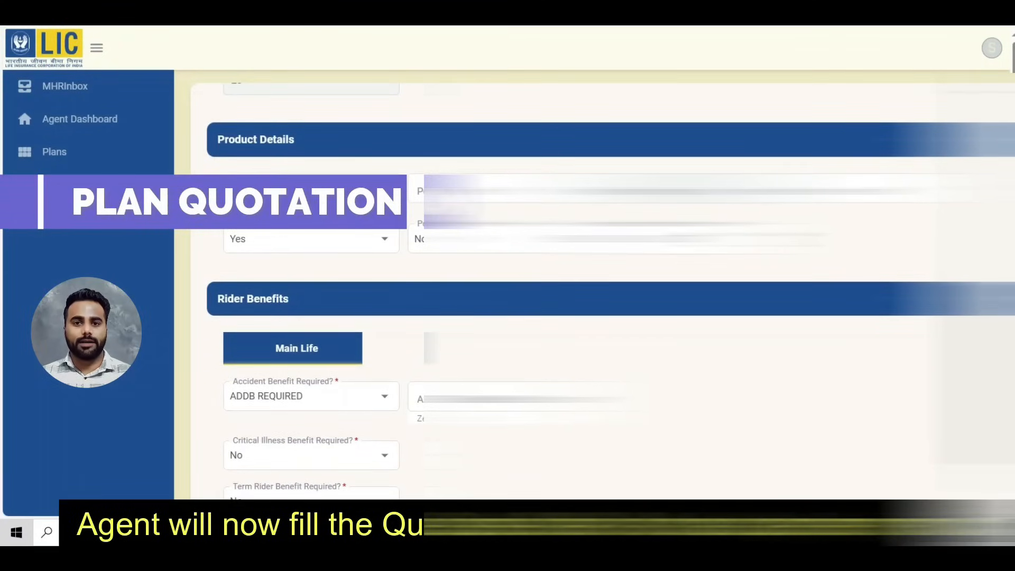
pyautogui.click(310, 188)
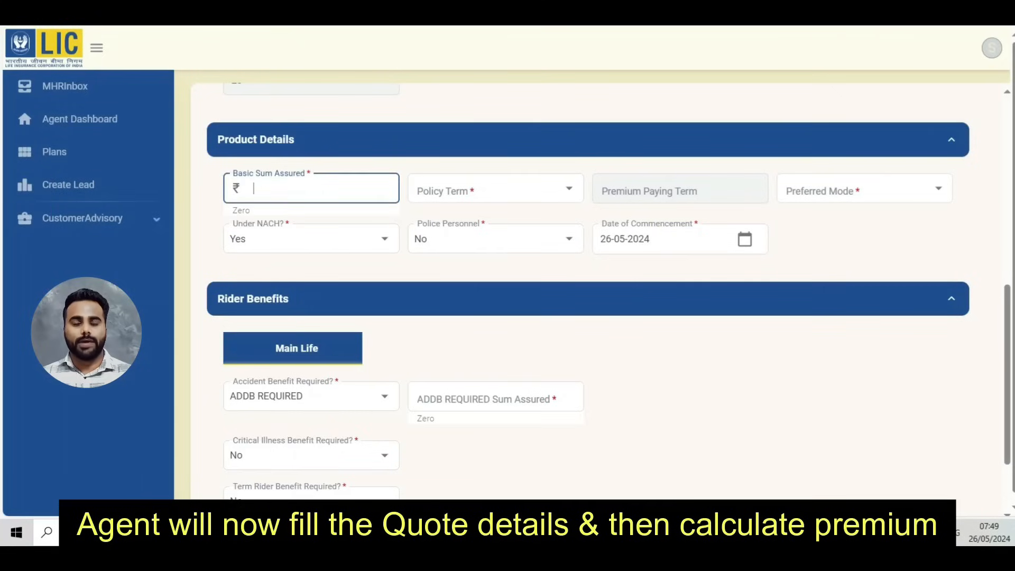
pyautogui.write('100')
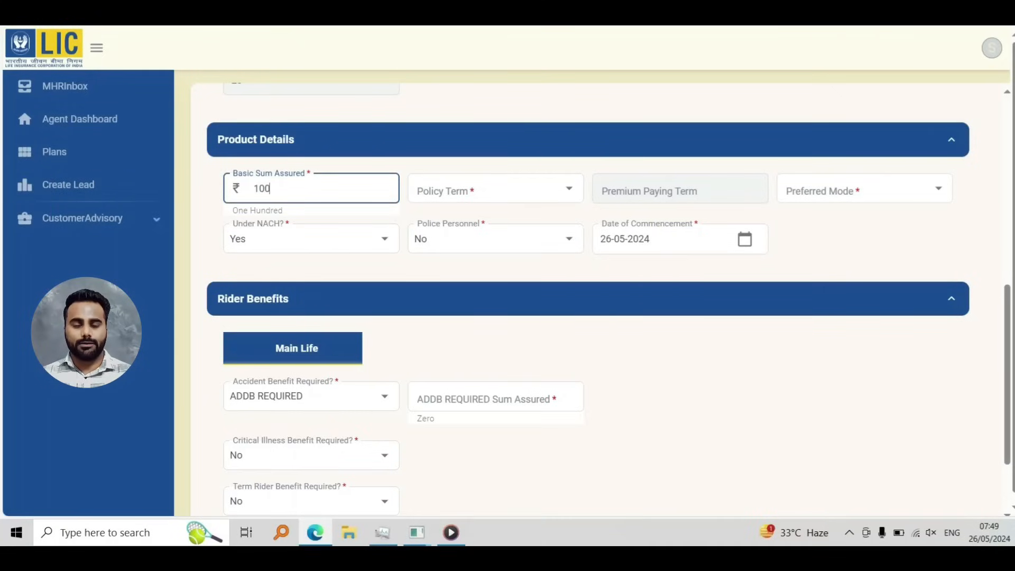
pyautogui.write('0000')
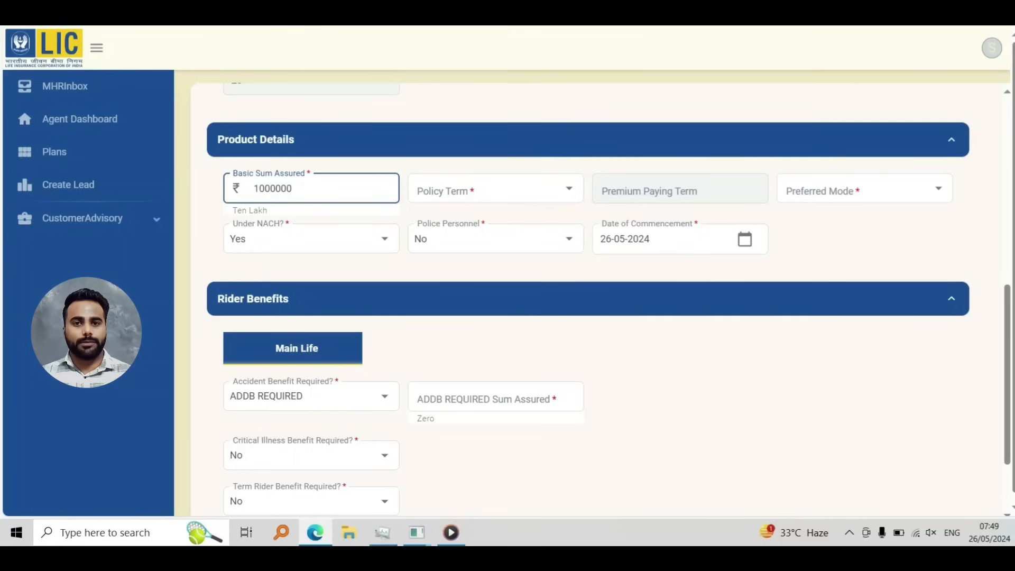
# - Choose a 16-year policy term, Monthly payment mode and Yes for Under NACH
pyautogui.click(495, 189)
pyautogui.click(429, 225)
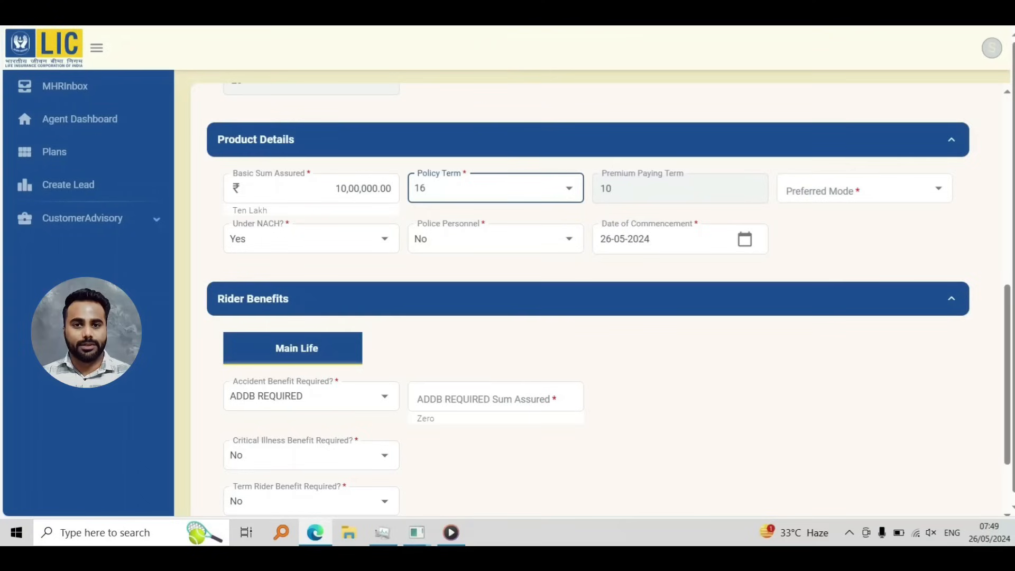
pyautogui.click(864, 188)
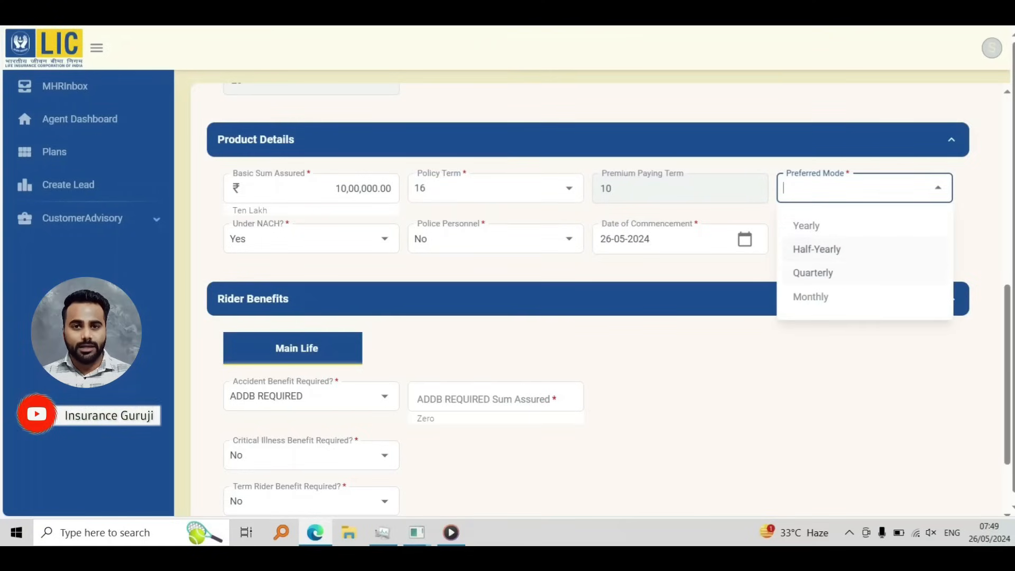
pyautogui.press('Down')
pyautogui.press('Return')
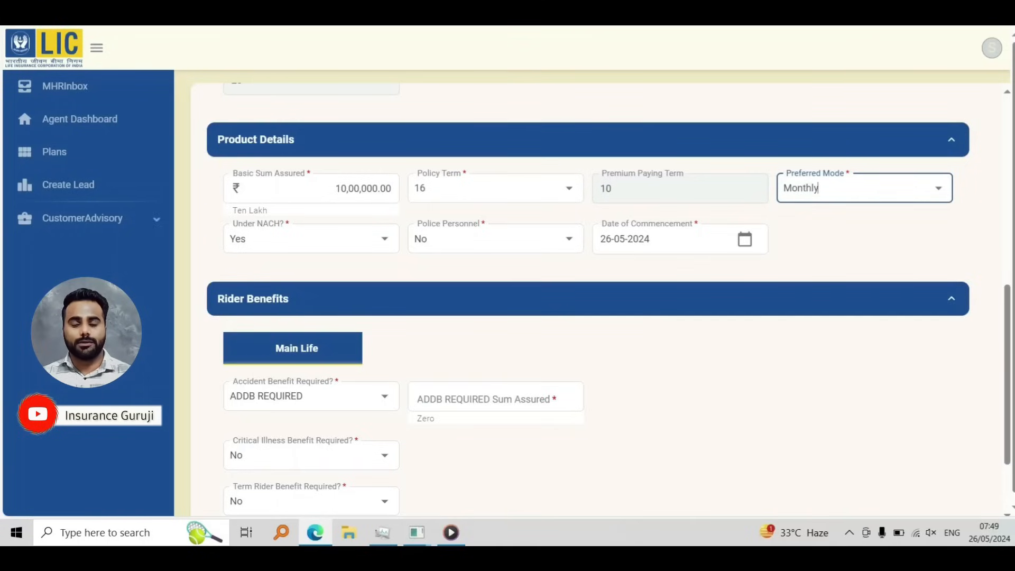
pyautogui.press('Tab')
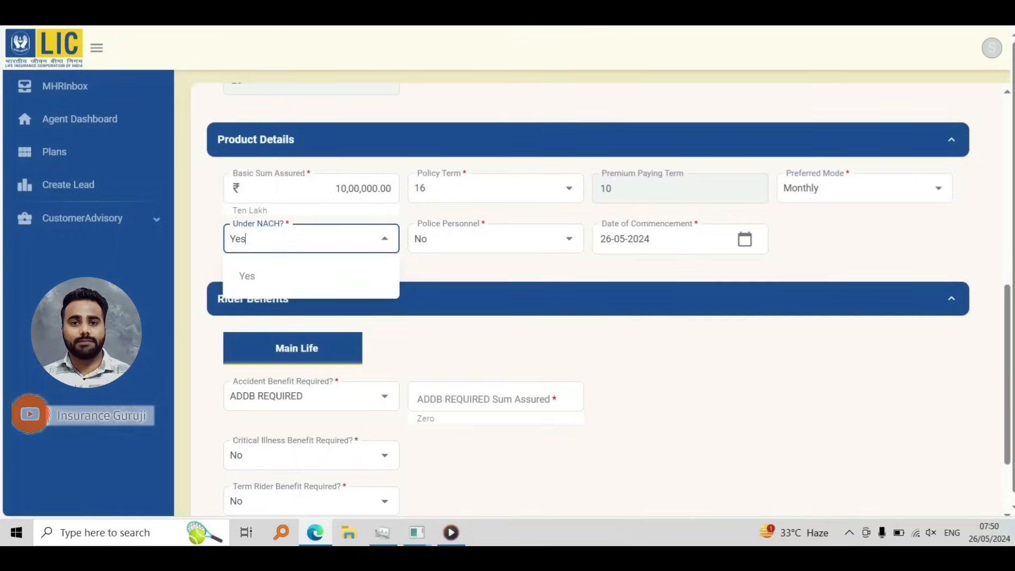
pyautogui.press('Return')
pyautogui.scroll(-2, 587, 296)
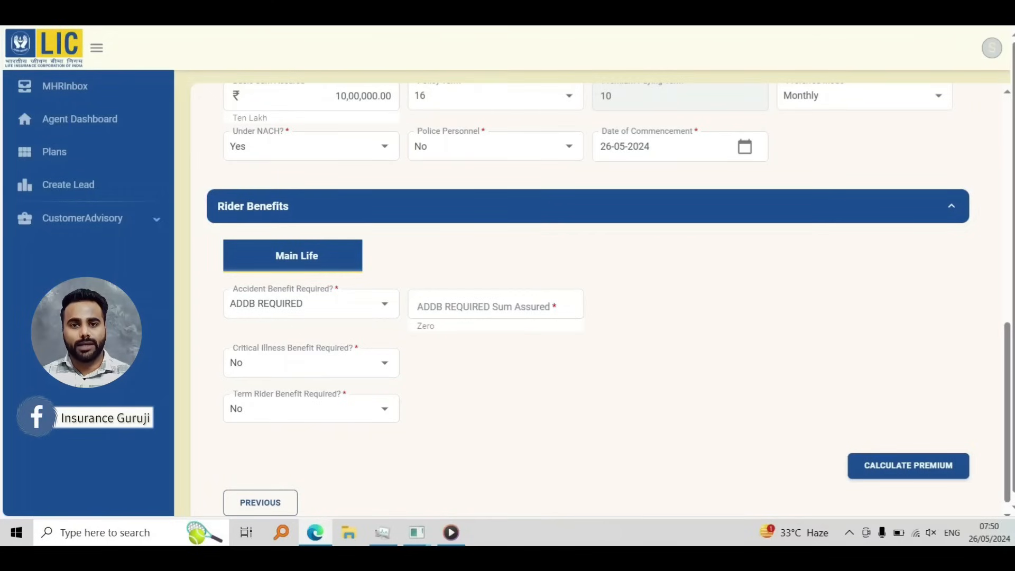
# - Mark accident benefit NOT required and calculate the premium: ₹7,307.00 monthly total with GST
pyautogui.click(496, 304)
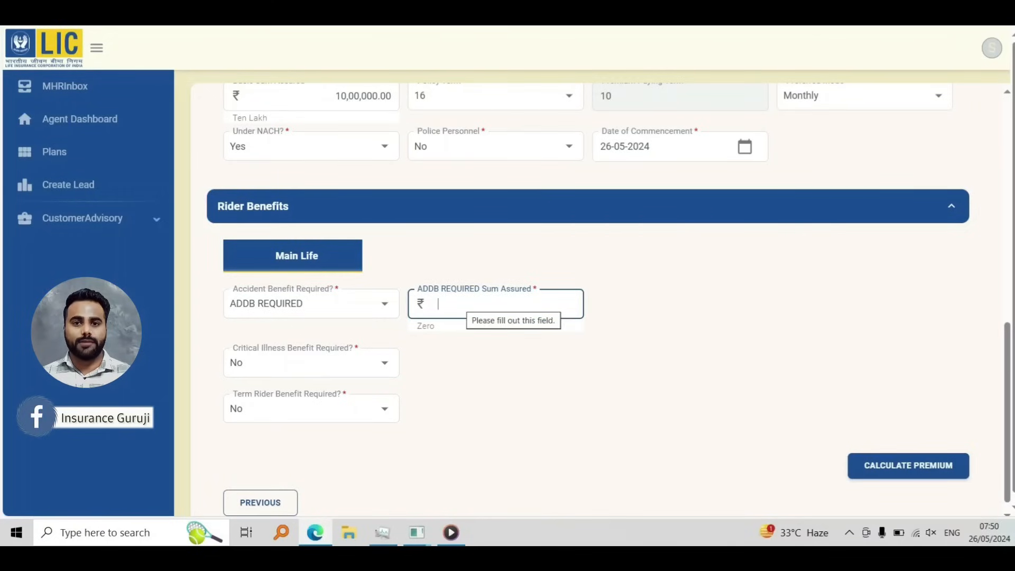
pyautogui.write('100')
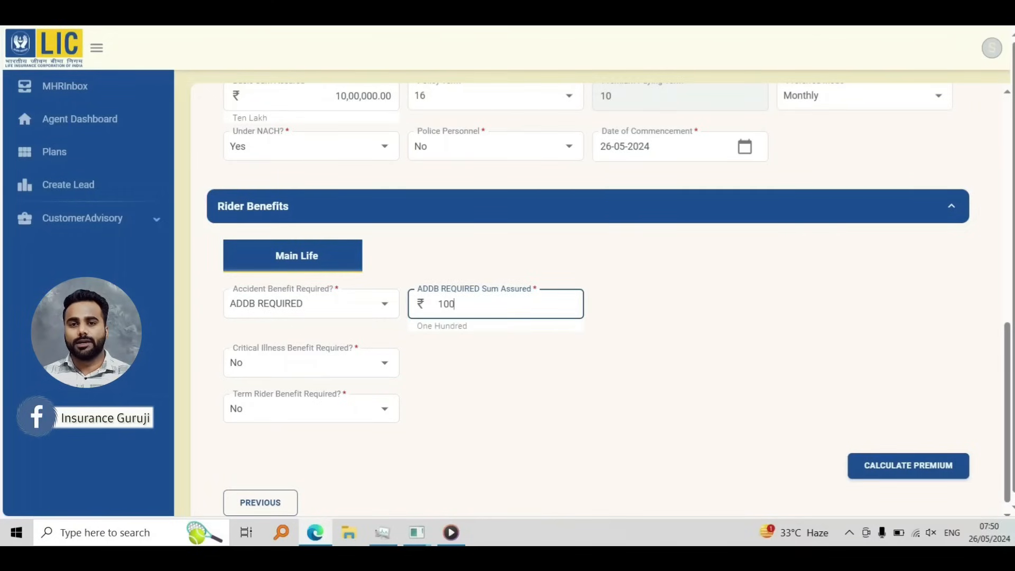
pyautogui.write('0000')
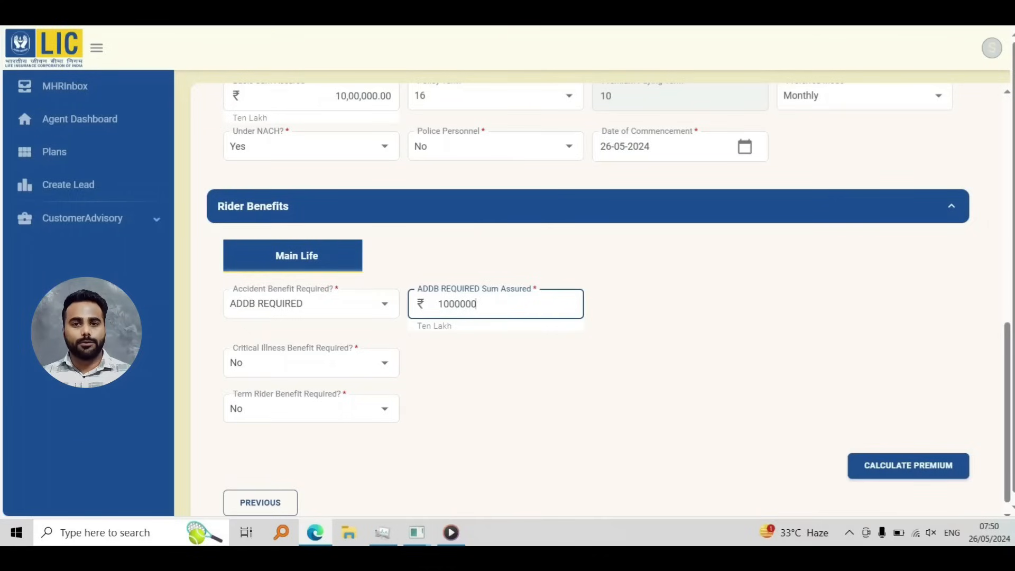
pyautogui.click(384, 304)
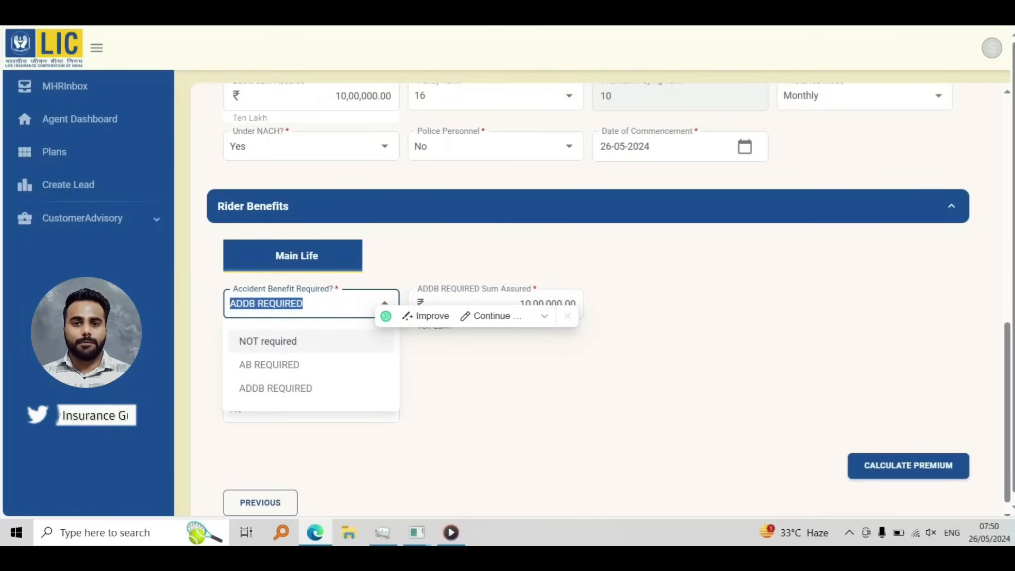
pyautogui.click(269, 341)
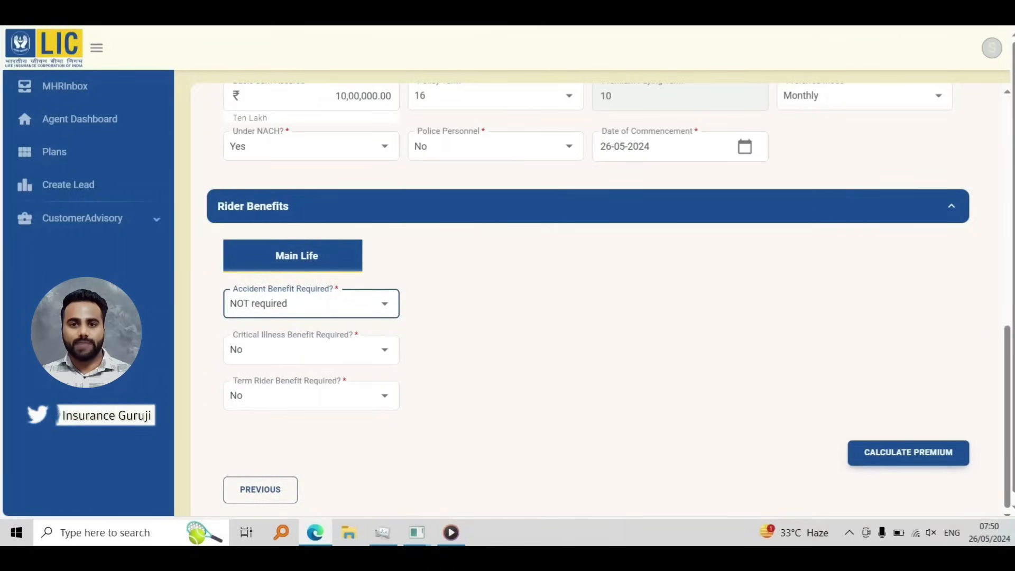
pyautogui.click(908, 453)
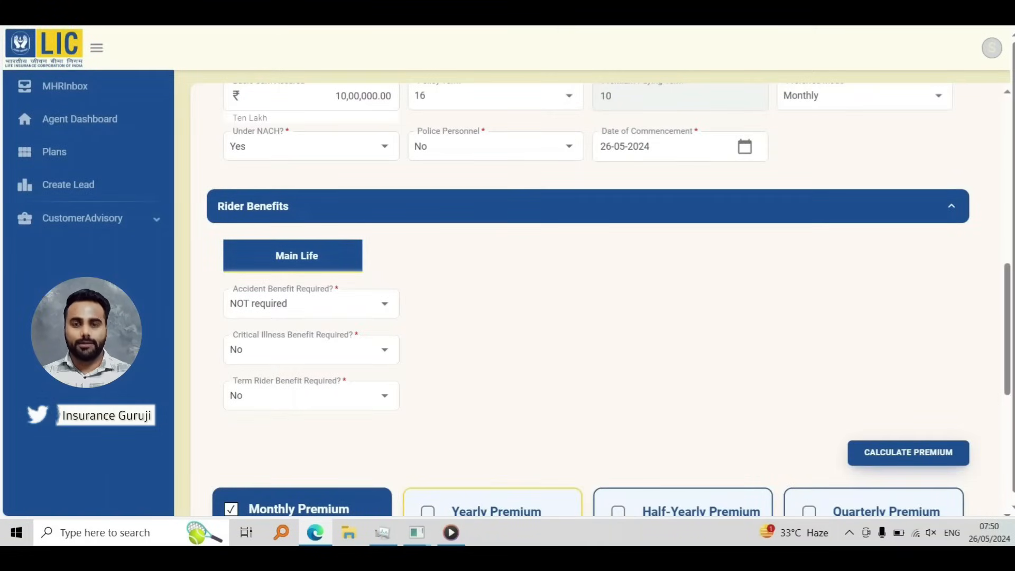
pyautogui.scroll(-6, 569, 300)
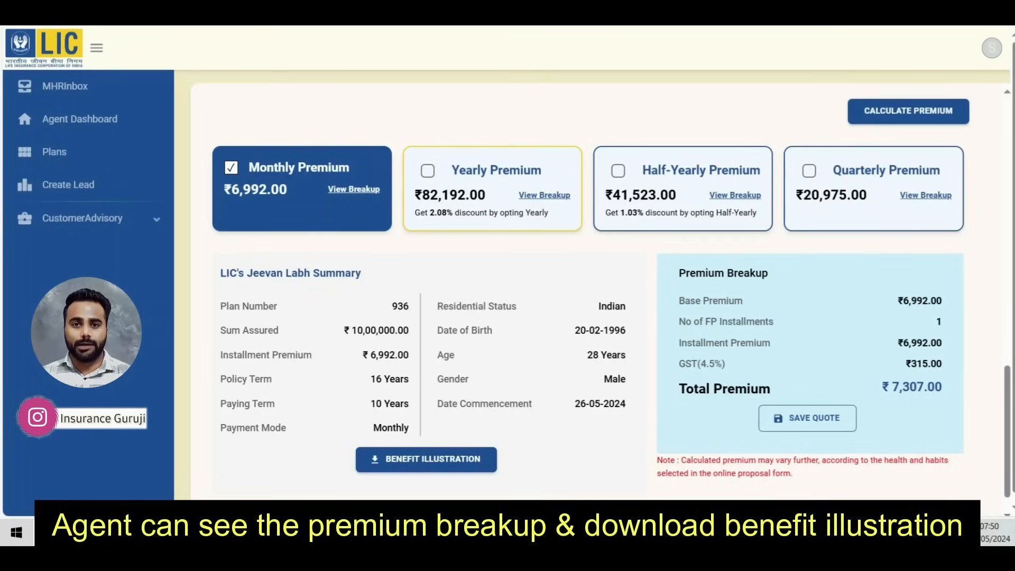
# - Download the Jeevan Labh benefit illustration, save the quotation and continue to the summary
pyautogui.click(426, 459)
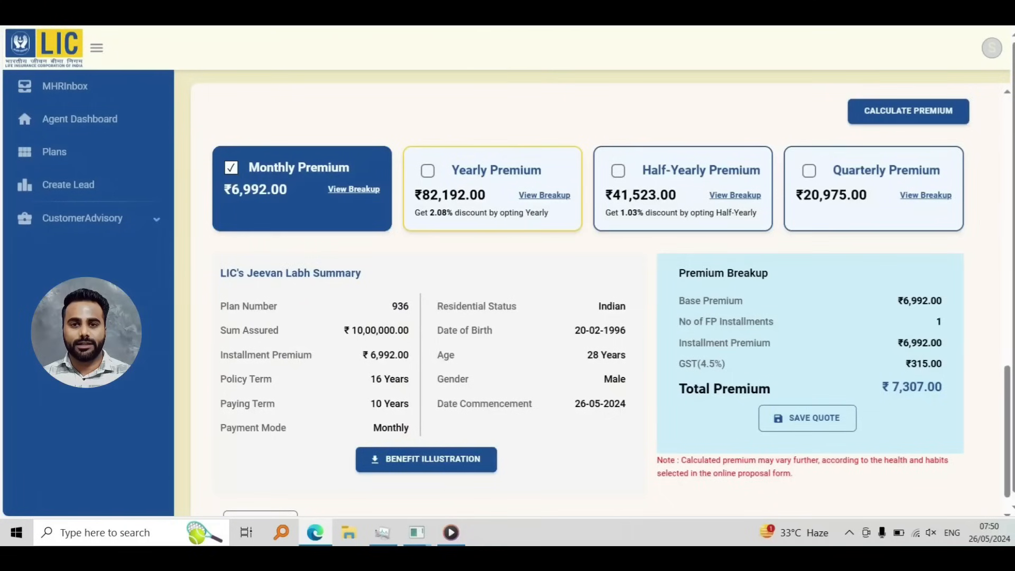
pyautogui.click(807, 418)
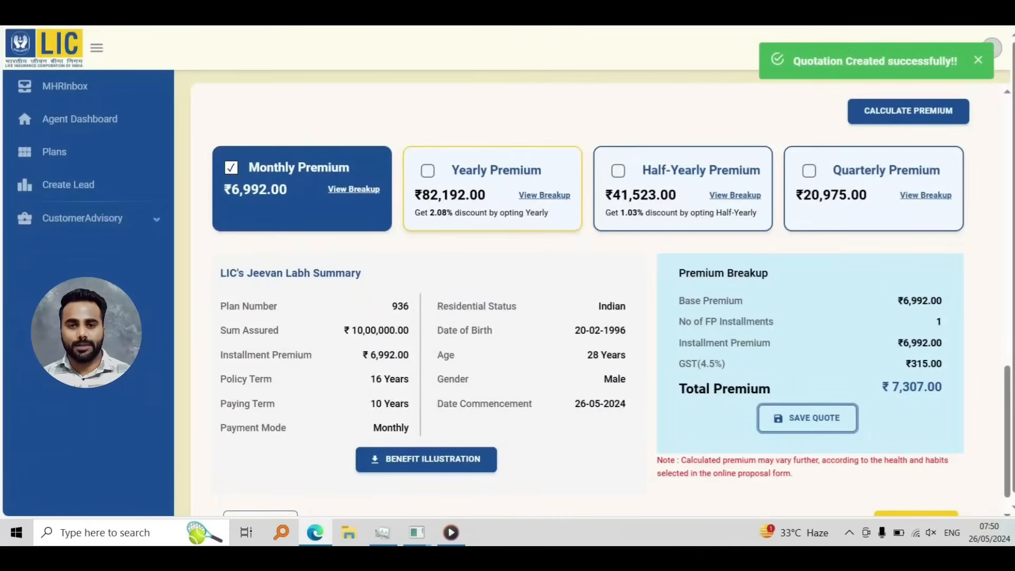
pyautogui.moveTo(1007, 431); pyautogui.dragTo(1007, 442)
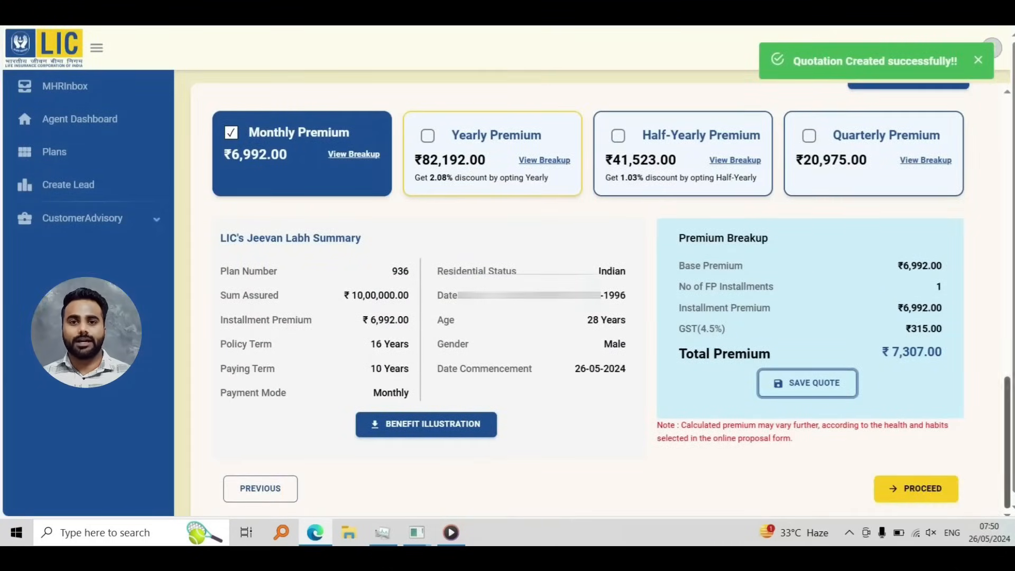
pyautogui.click(916, 488)
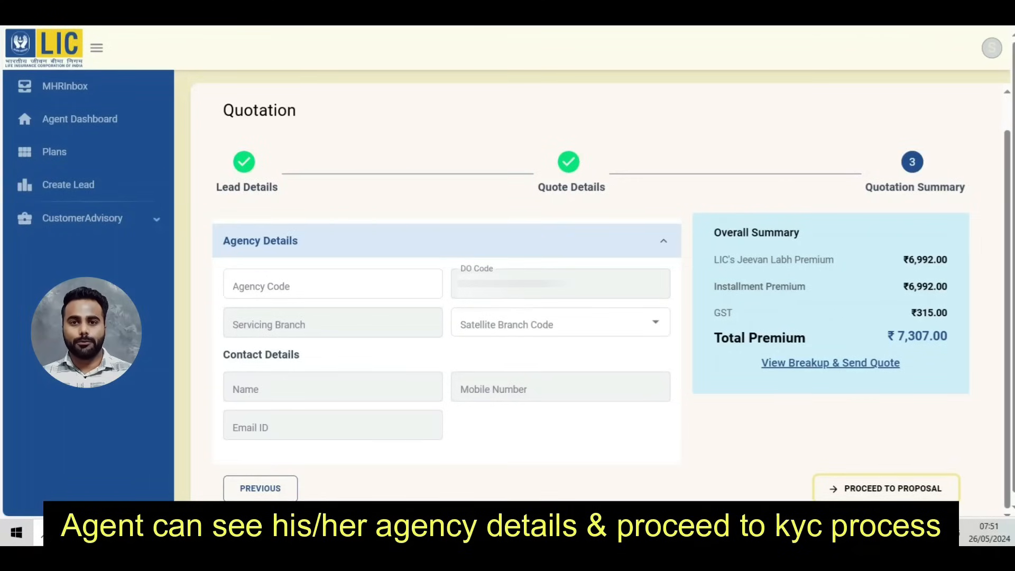
# - Enter the agency code, pick a Satellite Branch Code, update channel details and start the proposal
pyautogui.click(332, 284)
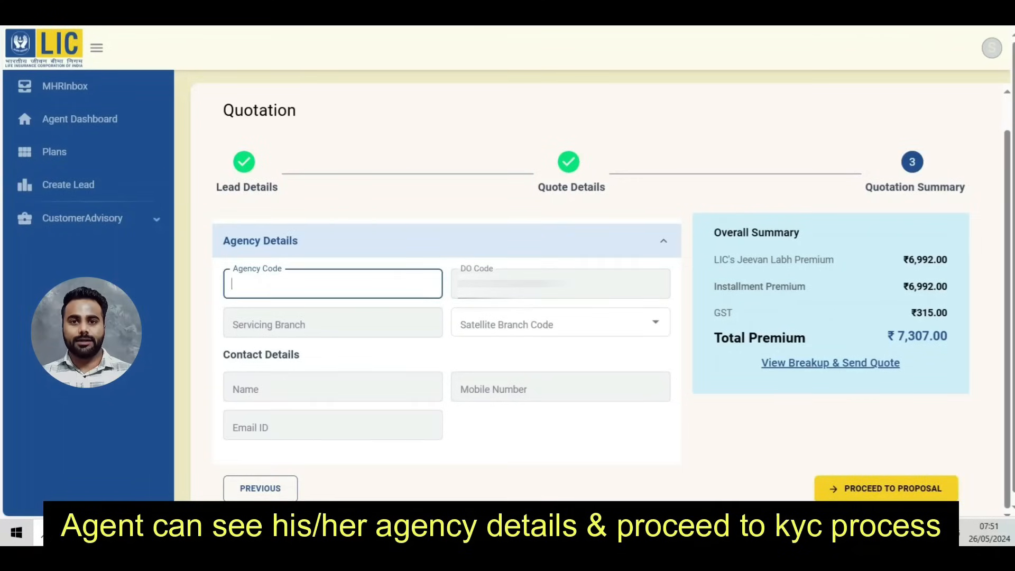
pyautogui.write('075')
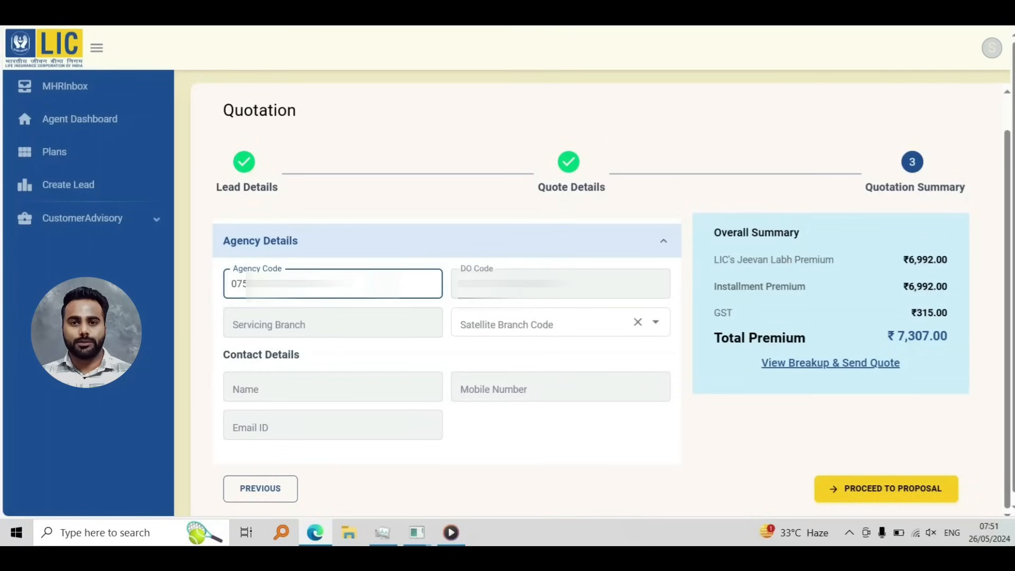
pyautogui.click(540, 323)
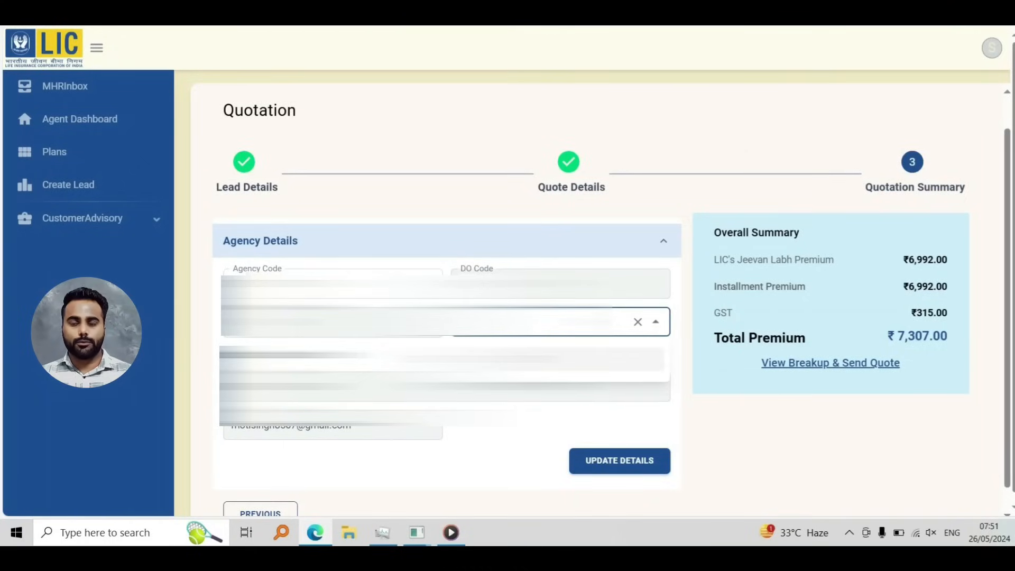
pyautogui.click(561, 360)
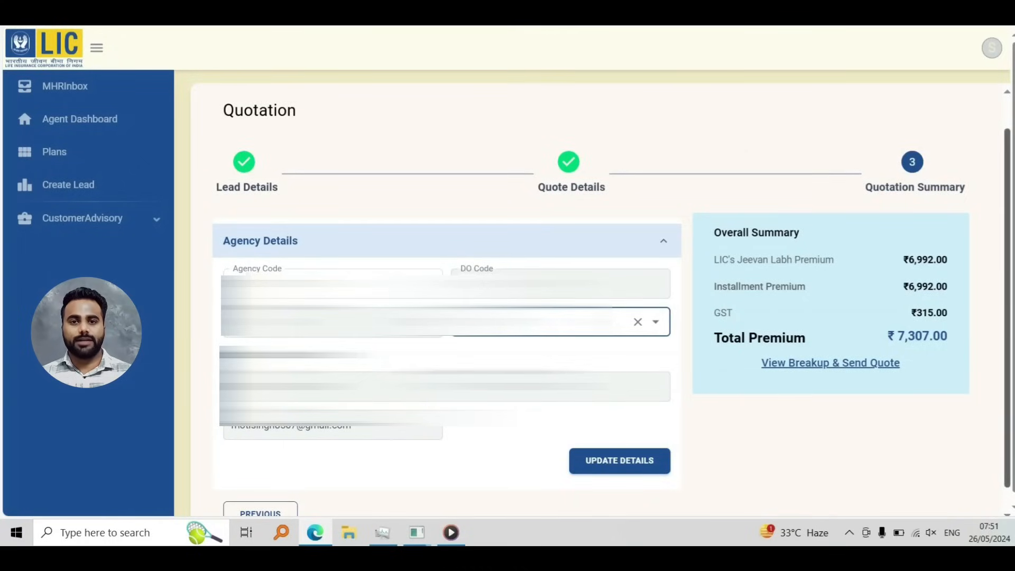
pyautogui.scroll(-1, 612, 300)
pyautogui.click(619, 435)
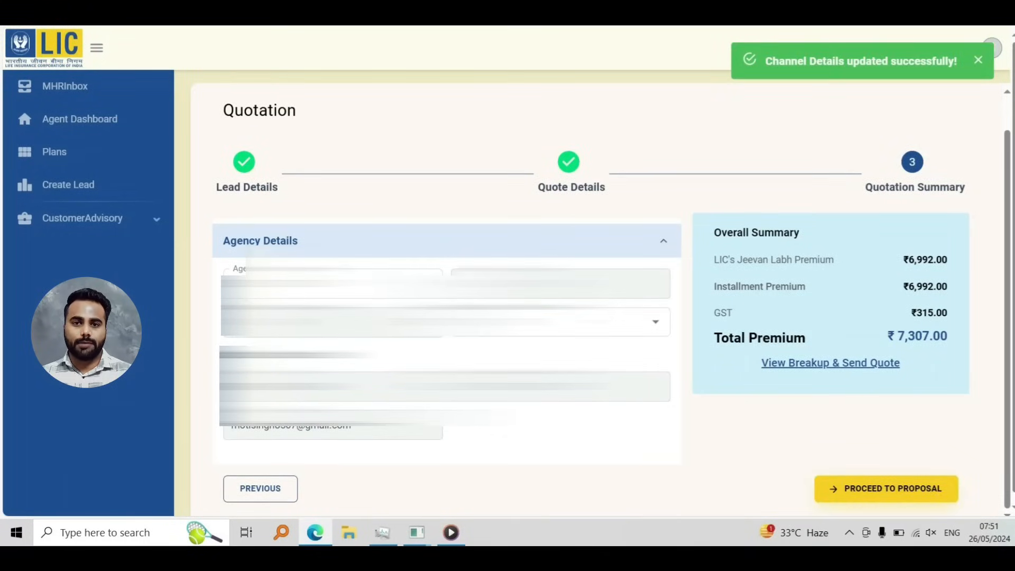
pyautogui.click(886, 488)
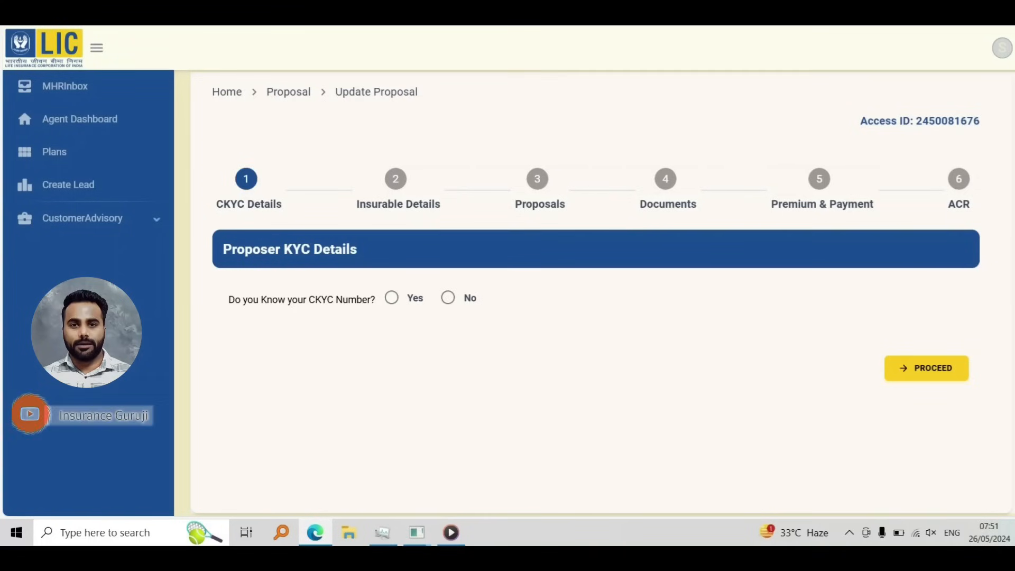
# - Answer No to knowing the proposer's CKYC number
pyautogui.moveTo(860, 121); pyautogui.dragTo(980, 120)
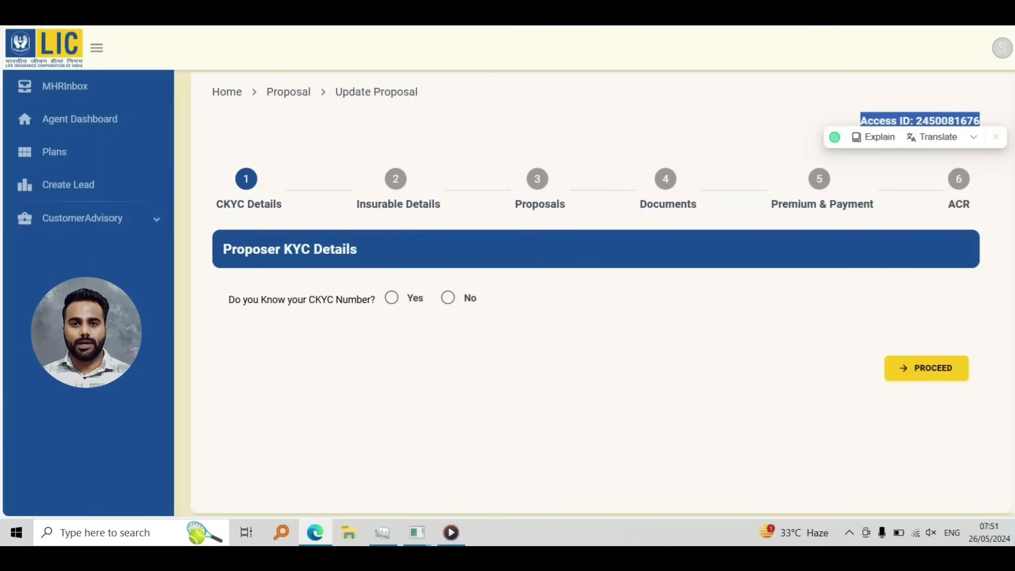
pyautogui.click(392, 297)
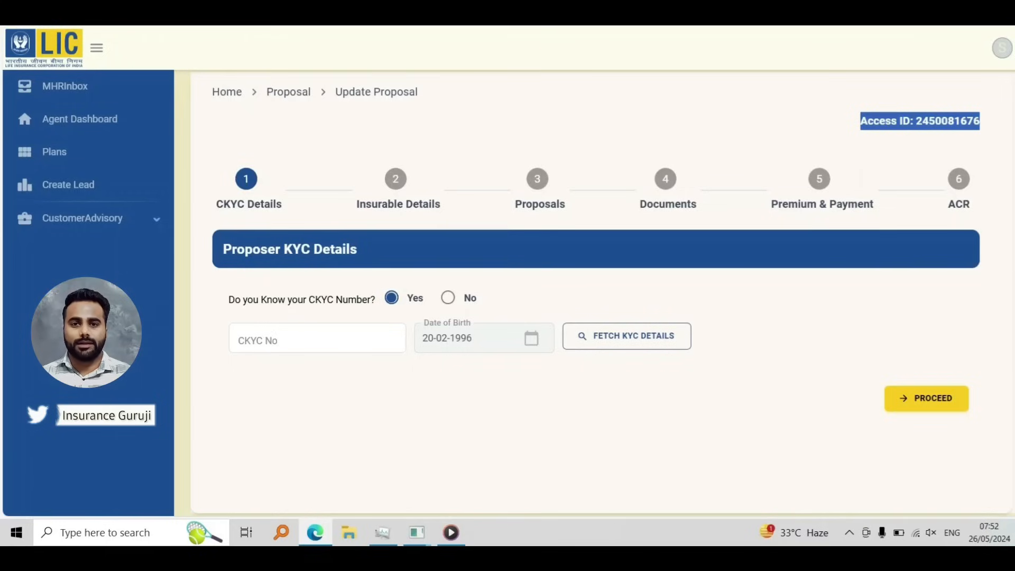
pyautogui.click(317, 338)
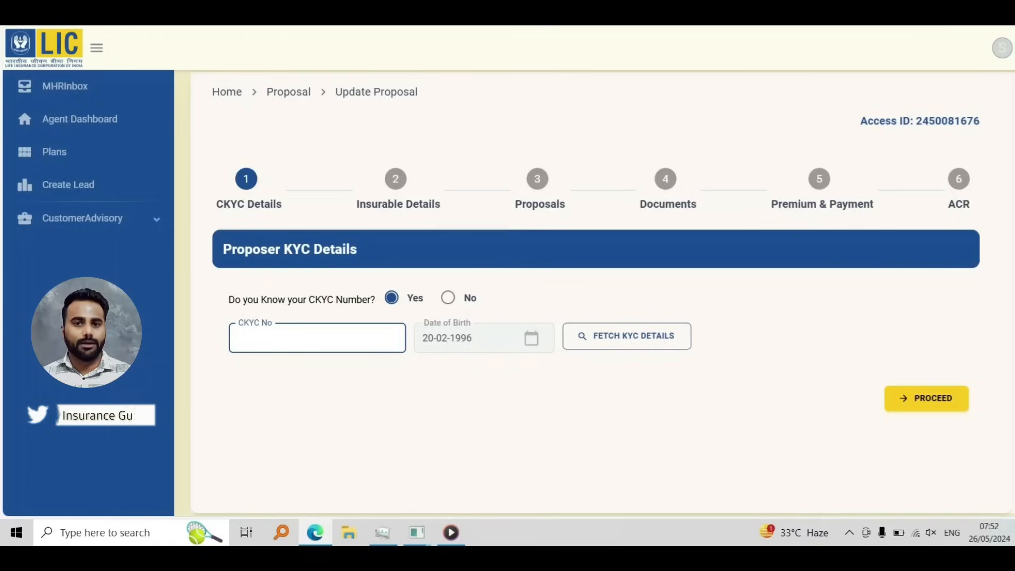
pyautogui.click(448, 297)
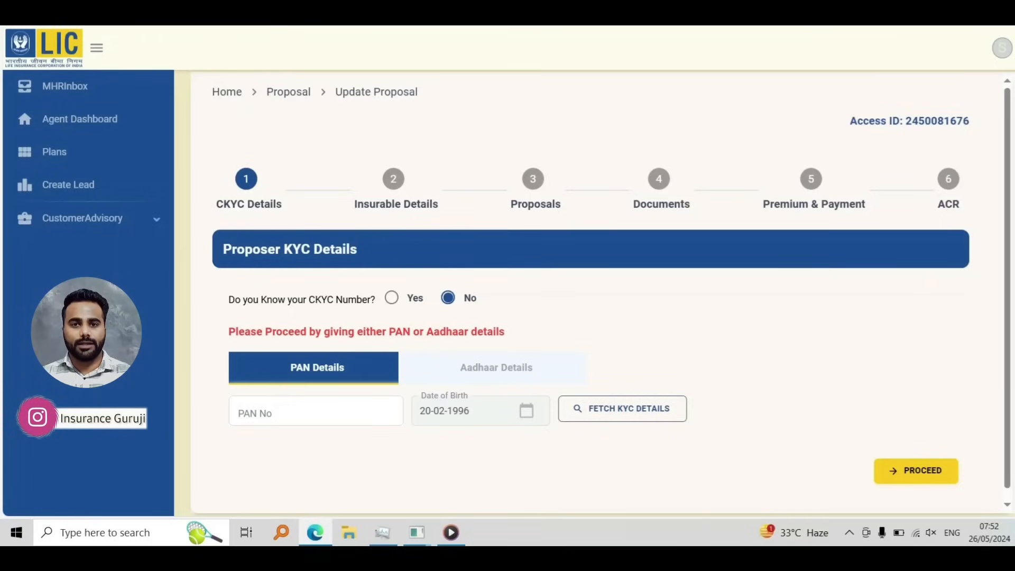
# - Select Aadhaar details as the verification method and focus the Aadhaar No. field
pyautogui.click(455, 368)
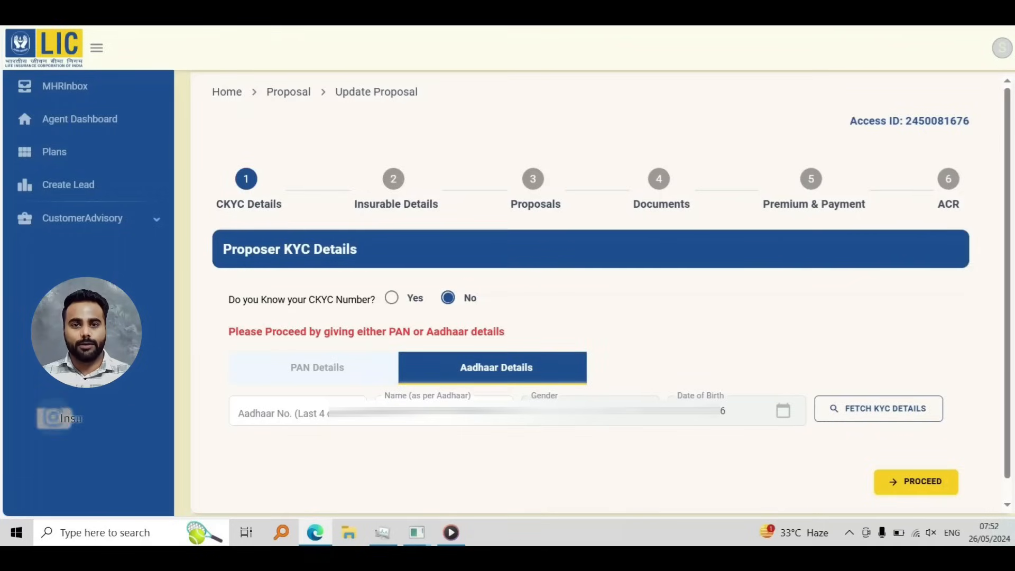
pyautogui.click(286, 411)
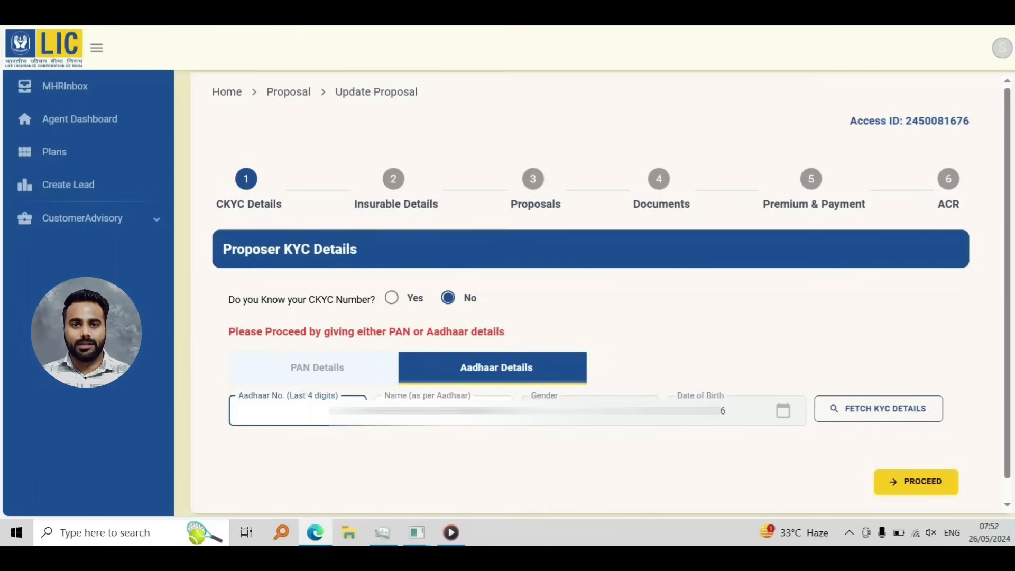
pyautogui.click(338, 367)
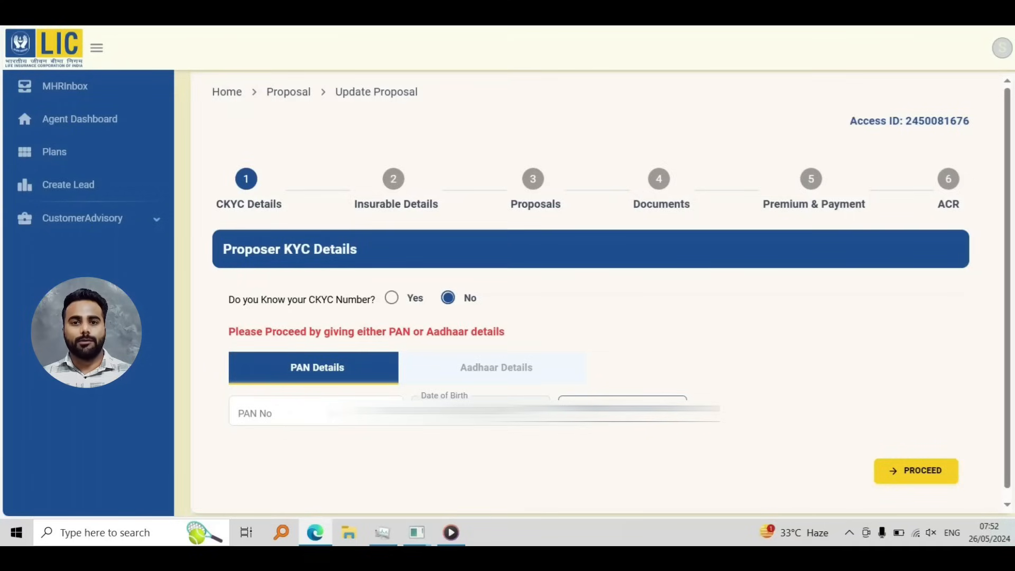
pyautogui.click(496, 368)
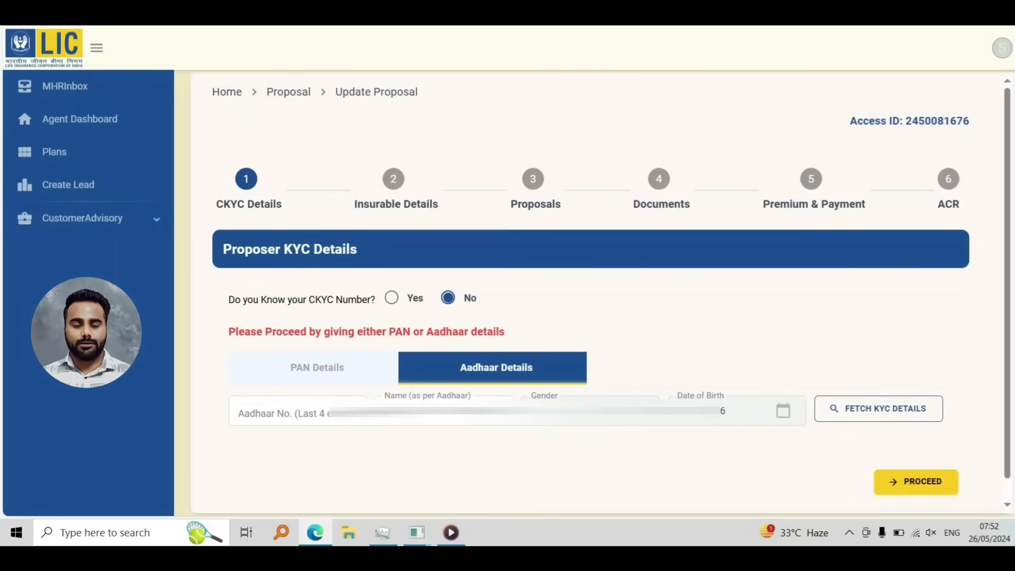
pyautogui.click(298, 411)
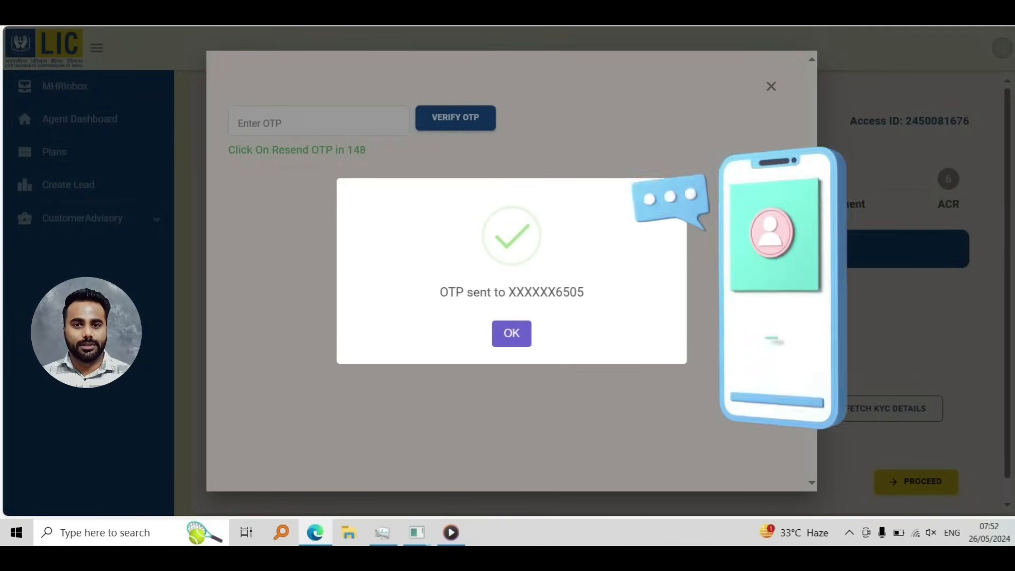
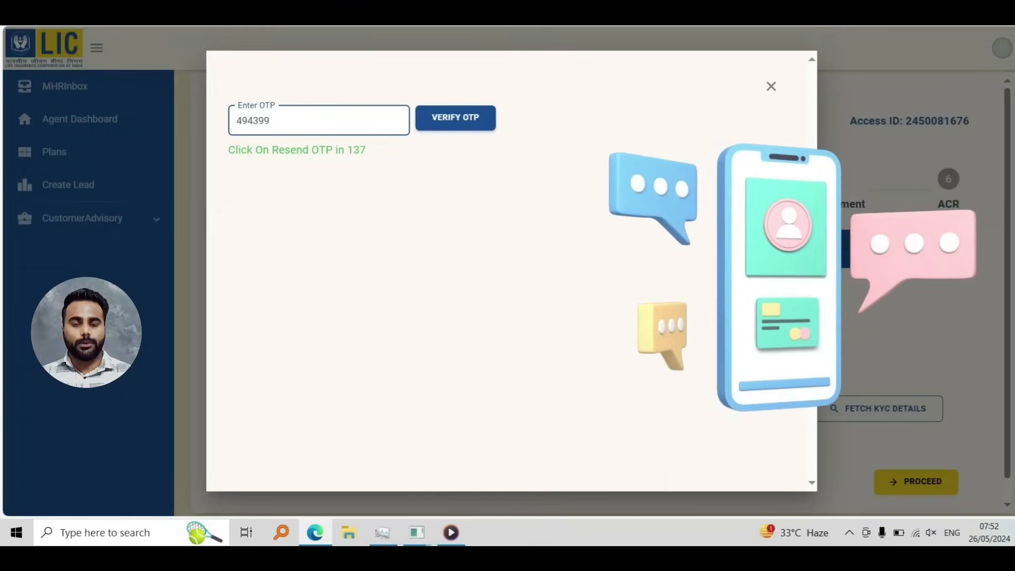
# - Enter the received OTP and verify it to fetch the CKYC data
pyautogui.click(456, 118)
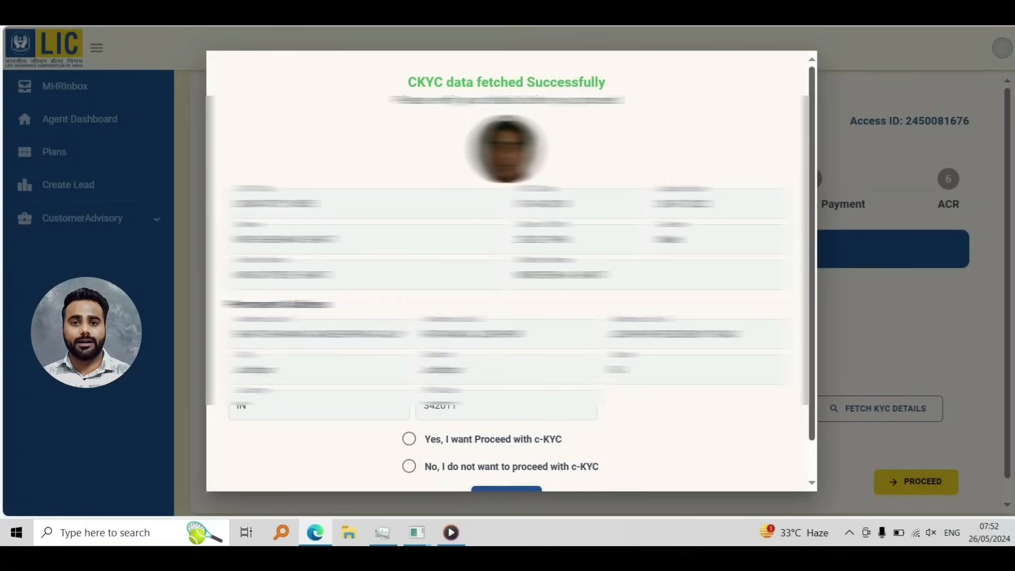
# - Choose 'Yes, I want Proceed with c-KYC' in the CKYC dialog and confirm it
pyautogui.scroll(-1, 506, 271)
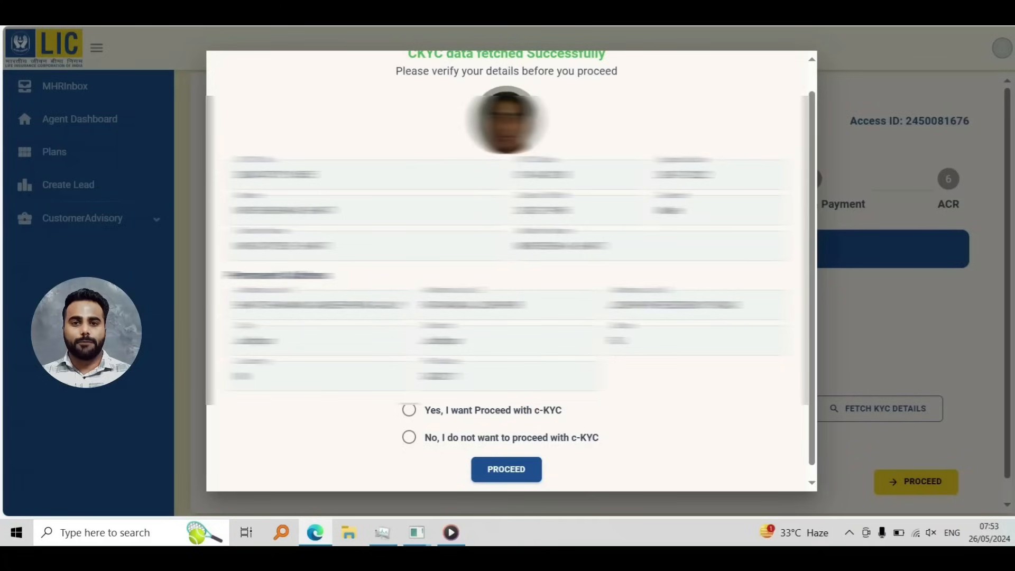
pyautogui.click(409, 410)
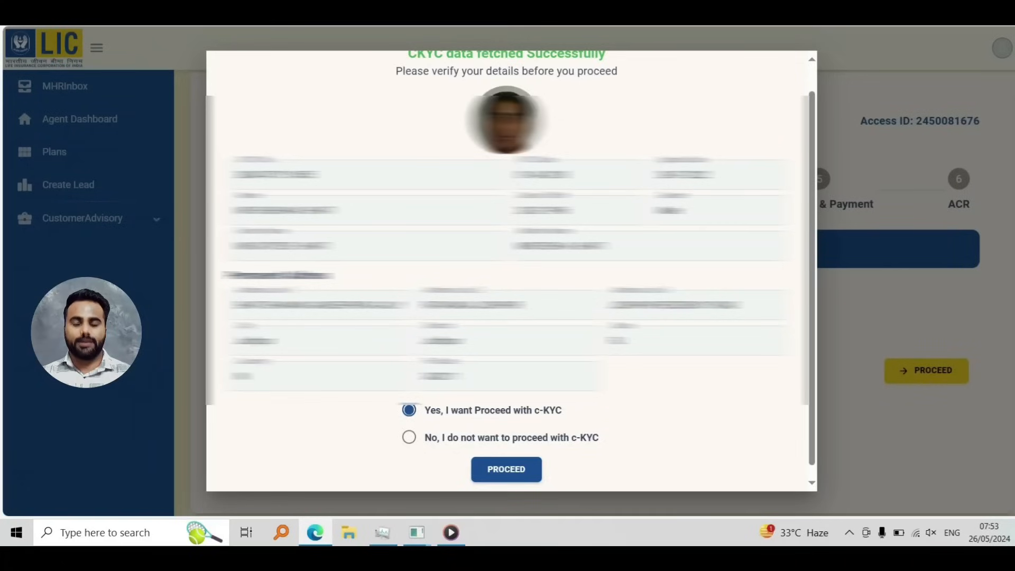
pyautogui.click(410, 437)
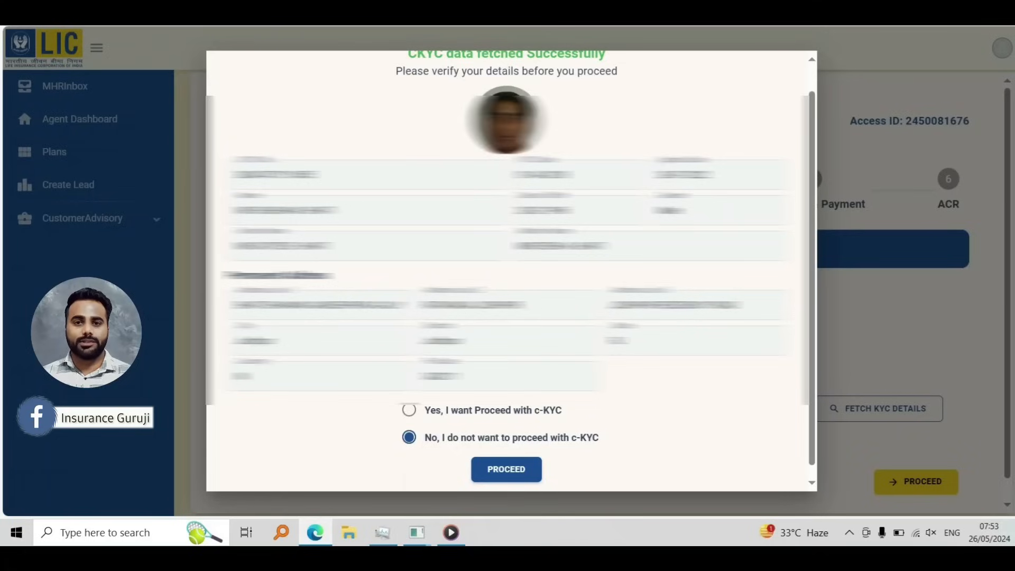
pyautogui.click(409, 411)
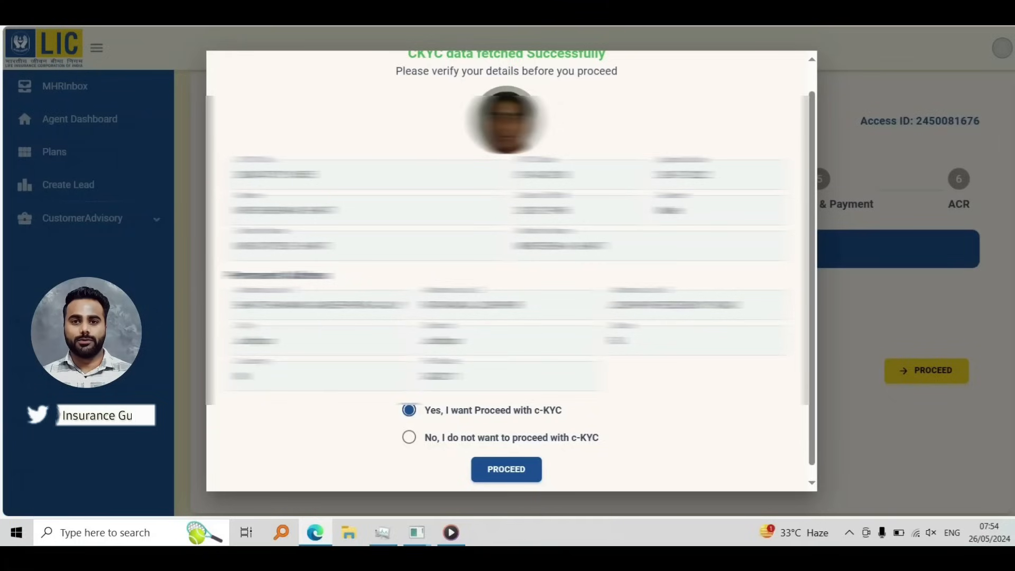
pyautogui.click(410, 437)
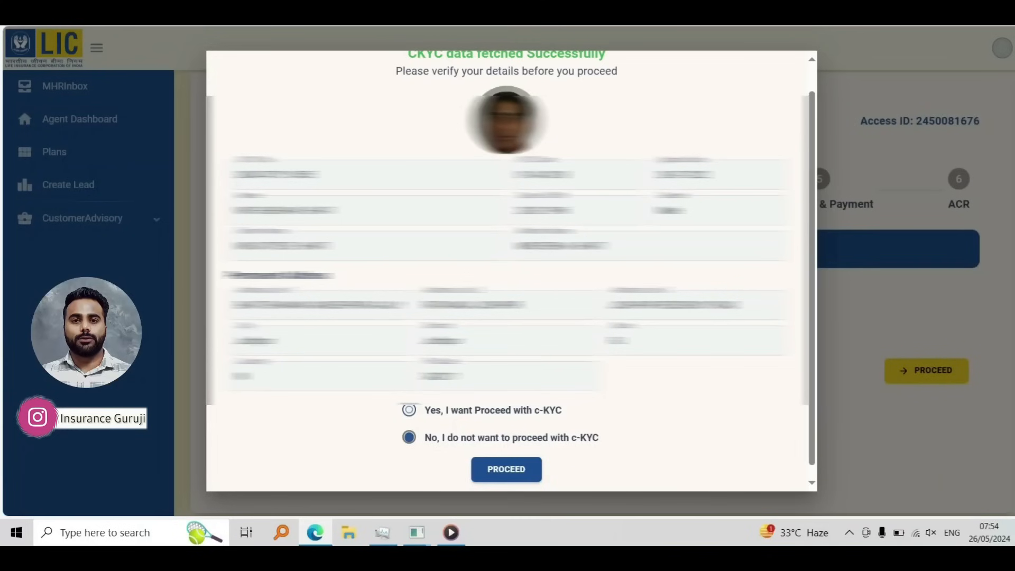
pyautogui.click(409, 410)
pyautogui.click(506, 469)
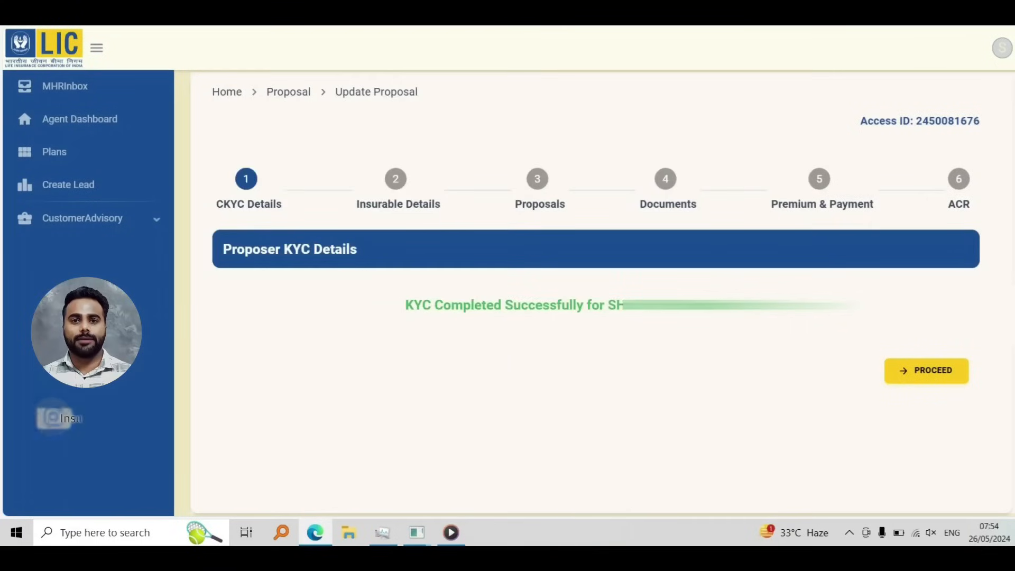
# - Continue to the Personal section and choose the proposer's marital status and IT Assessee answer
pyautogui.click(926, 370)
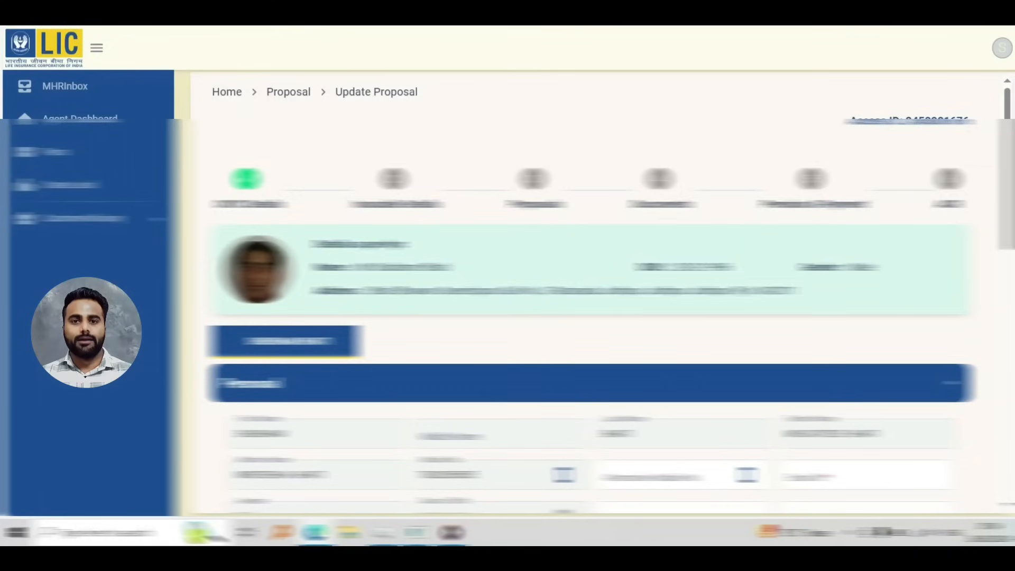
pyautogui.moveTo(1007, 168); pyautogui.dragTo(1007, 181)
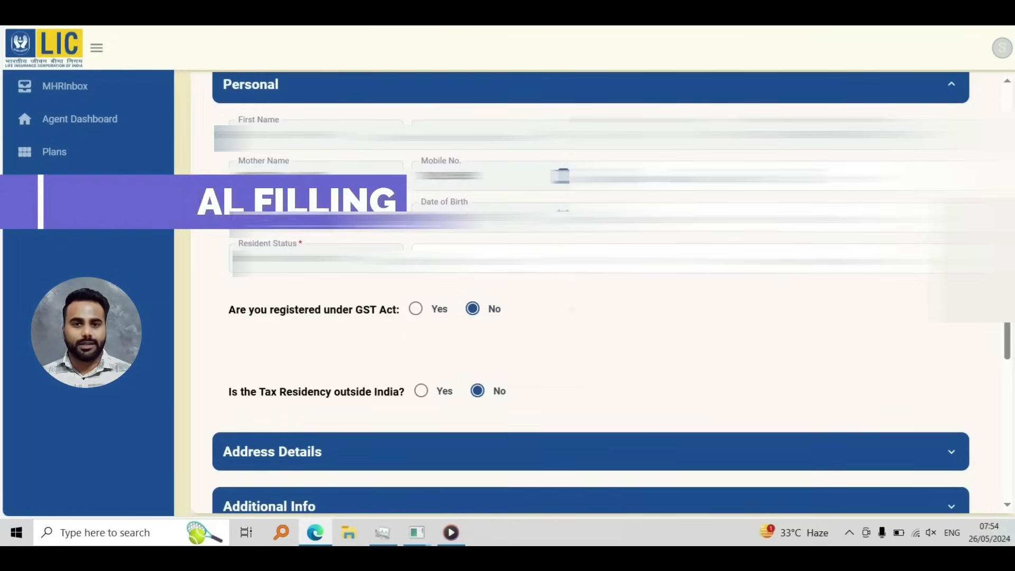
pyautogui.click(682, 218)
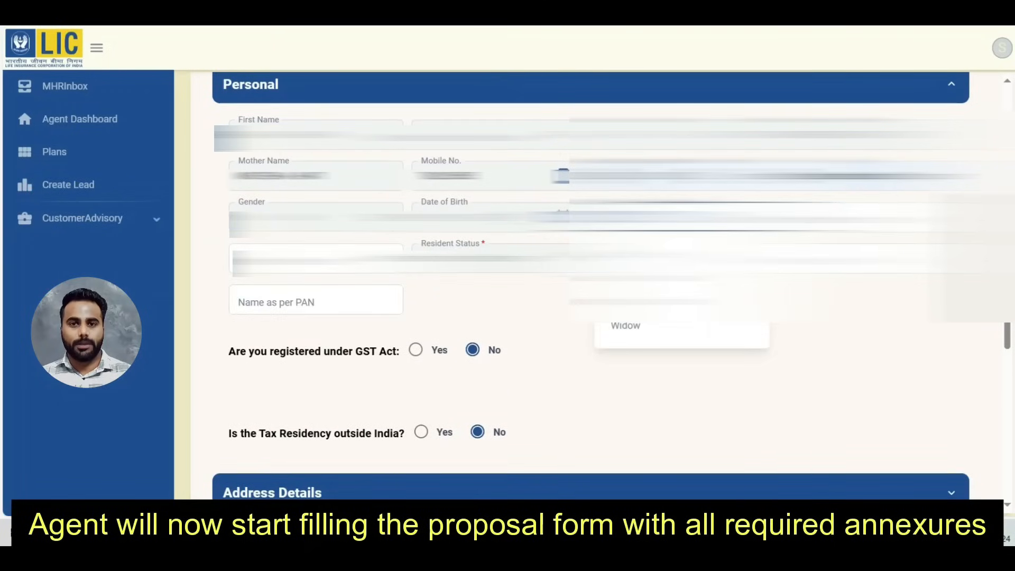
pyautogui.click(629, 256)
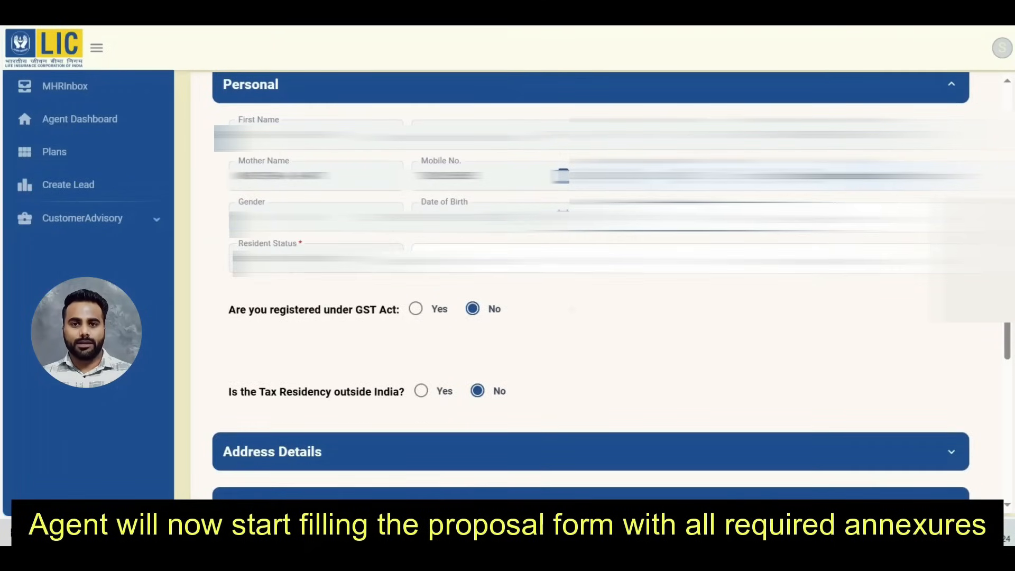
pyautogui.click(492, 259)
pyautogui.click(476, 294)
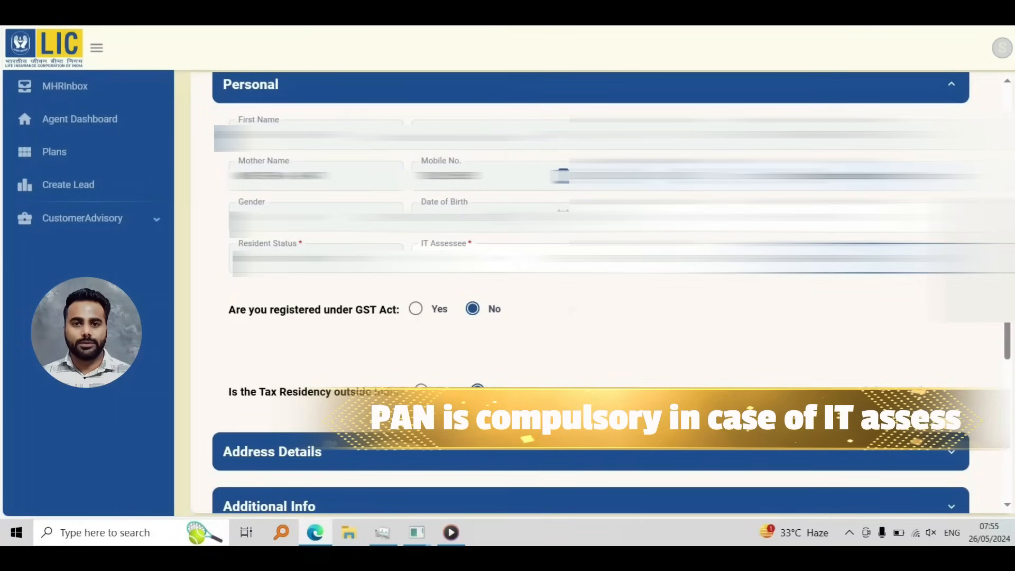
pyautogui.scroll(-4, 591, 291)
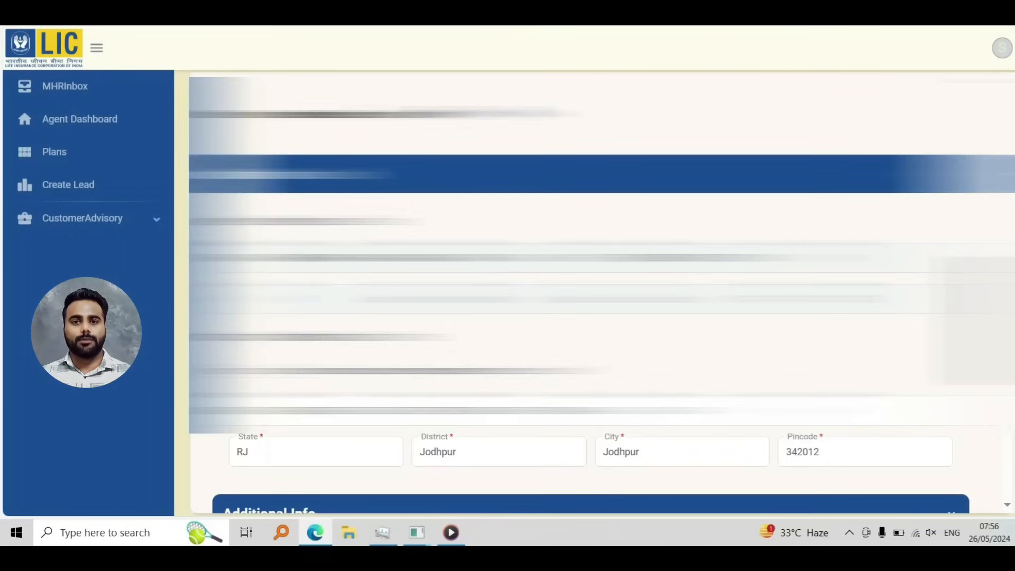
# - Untick 'same as permanent', set communication Address 1 to start with S/O SH., then open Additional Info
pyautogui.scroll(-1, 589, 296)
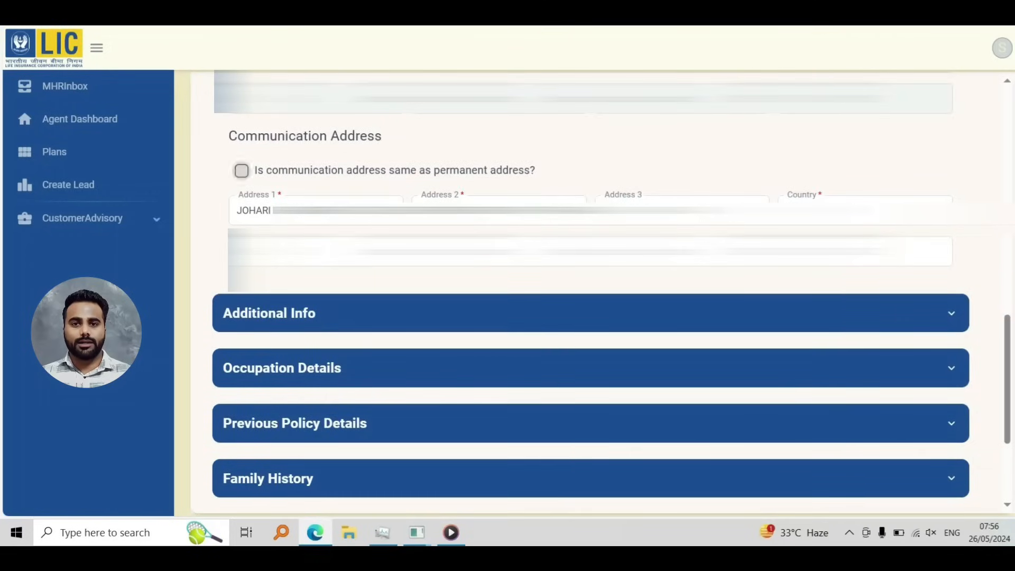
pyautogui.click(242, 170)
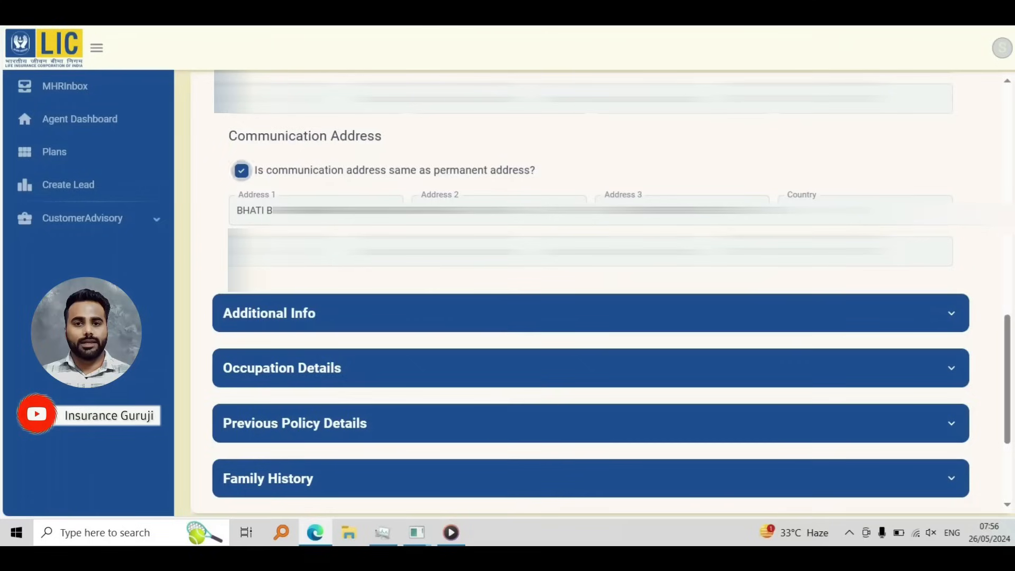
pyautogui.click(241, 171)
pyautogui.click(316, 211)
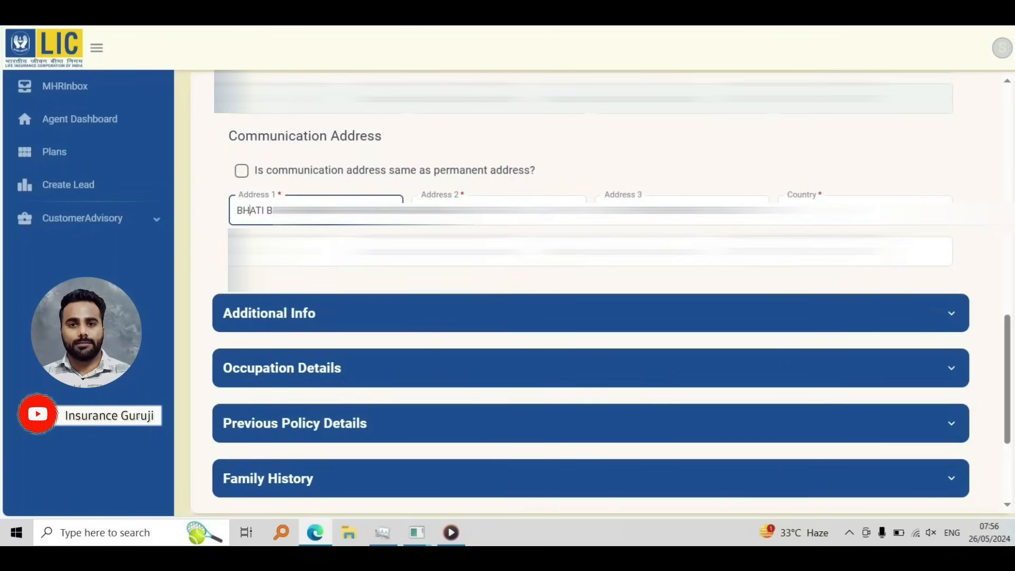
pyautogui.hotkey('ctrl', 'a')
pyautogui.write('BH')
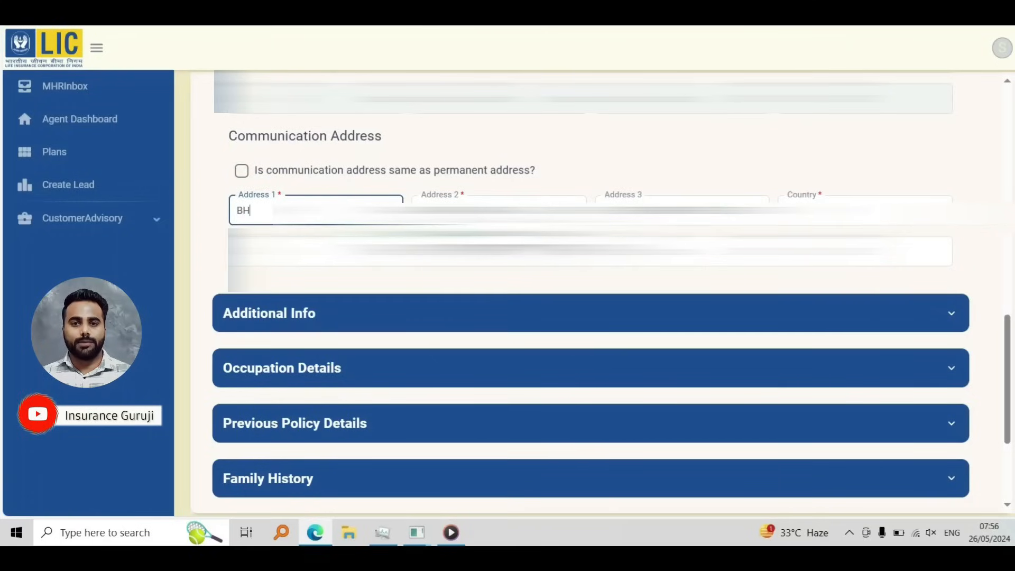
pyautogui.press('BackSpace')
pyautogui.press('BackSpace')
pyautogui.write('S/O')
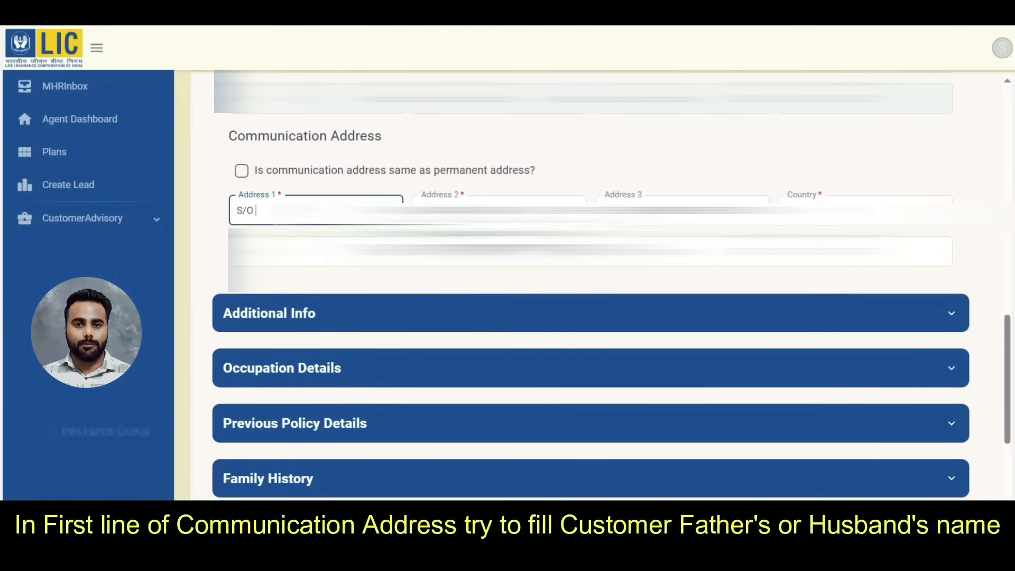
pyautogui.write(' SH.')
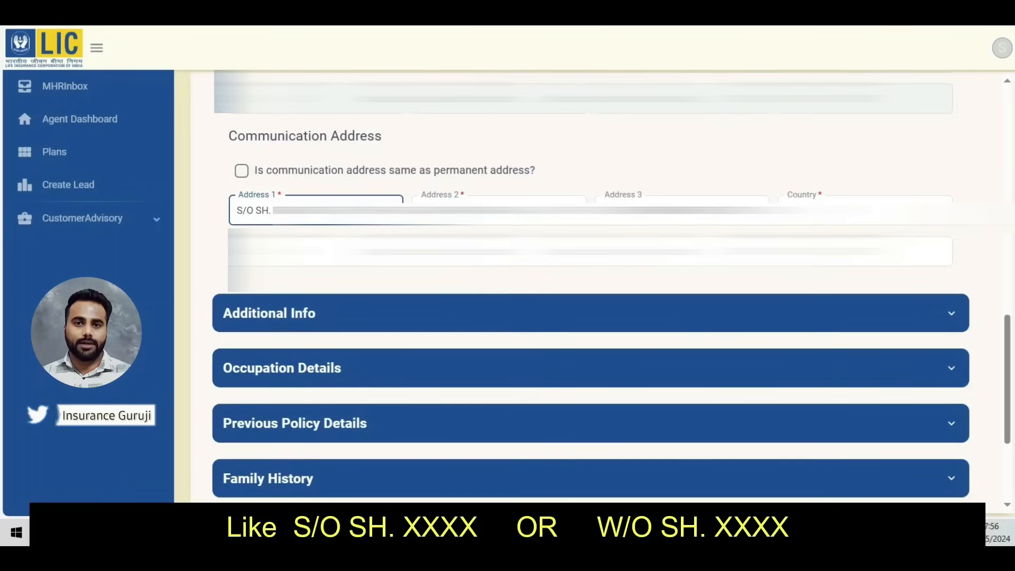
pyautogui.click(499, 210)
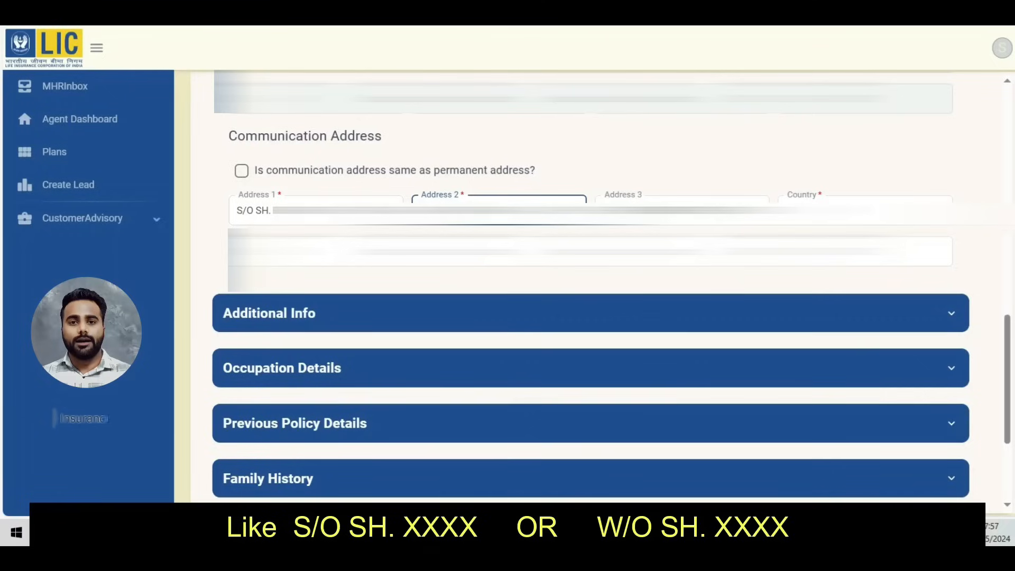
pyautogui.click(590, 313)
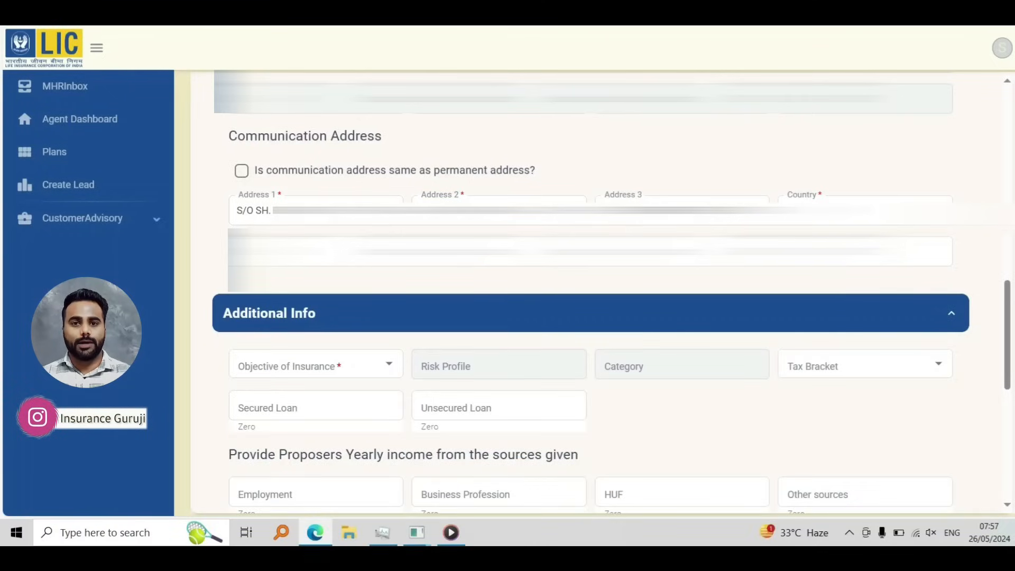
# - Set Objective of Insurance to Risk Coverage with savings, Tax Bracket 30%, and Employment income of ten lakh
pyautogui.scroll(-3, 611, 292)
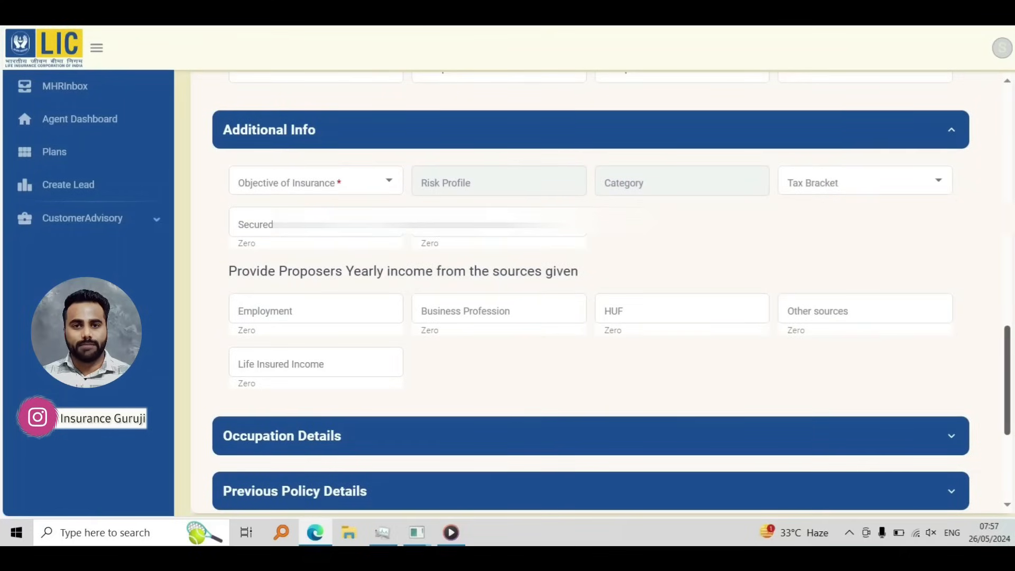
pyautogui.click(372, 180)
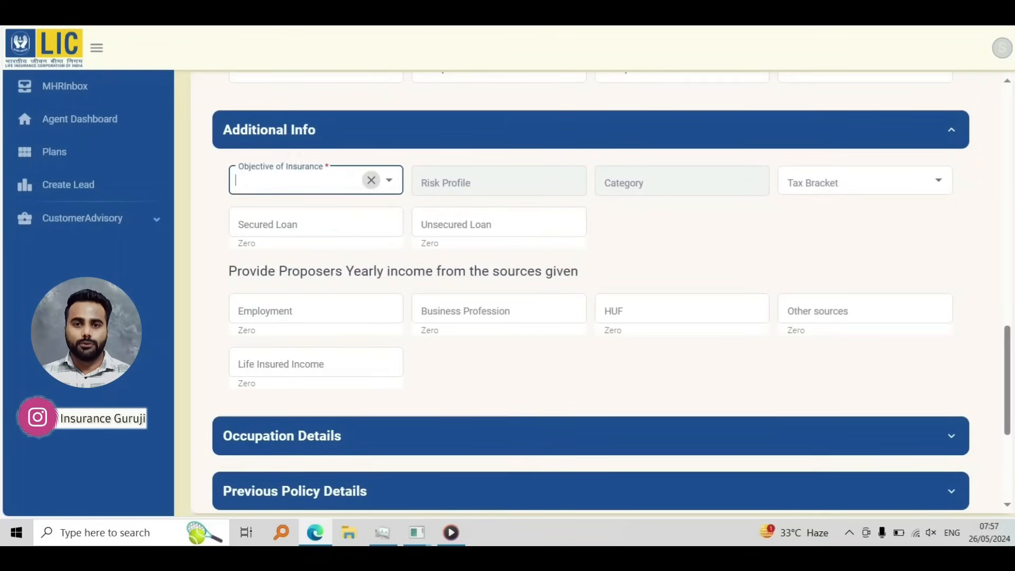
pyautogui.click(389, 181)
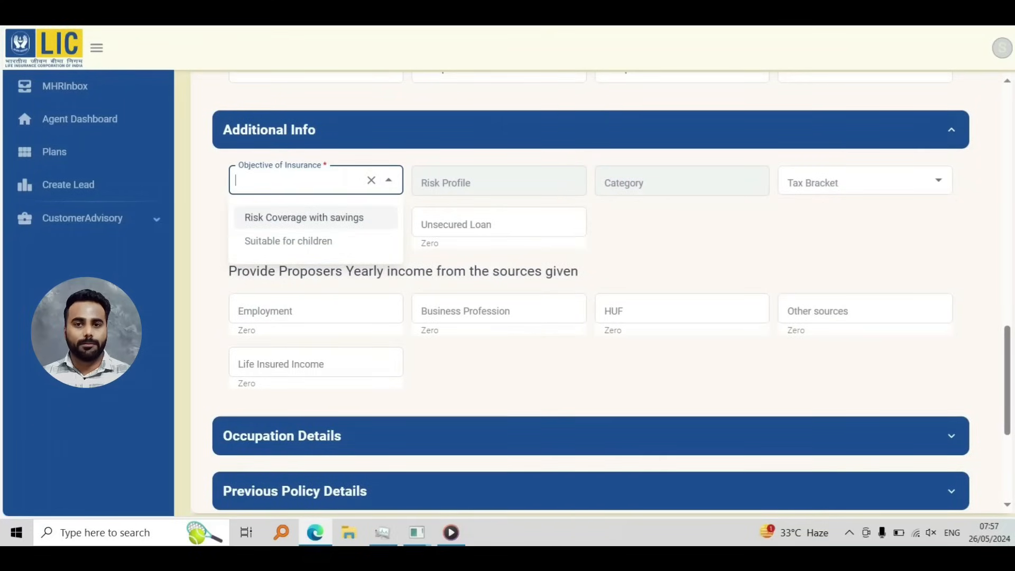
pyautogui.click(315, 217)
pyautogui.click(865, 180)
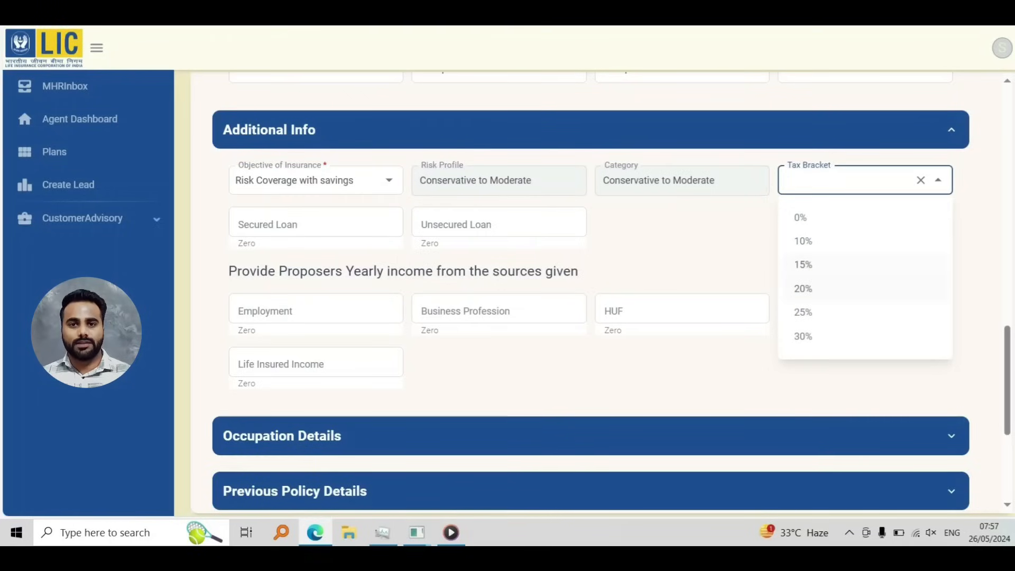
pyautogui.click(865, 336)
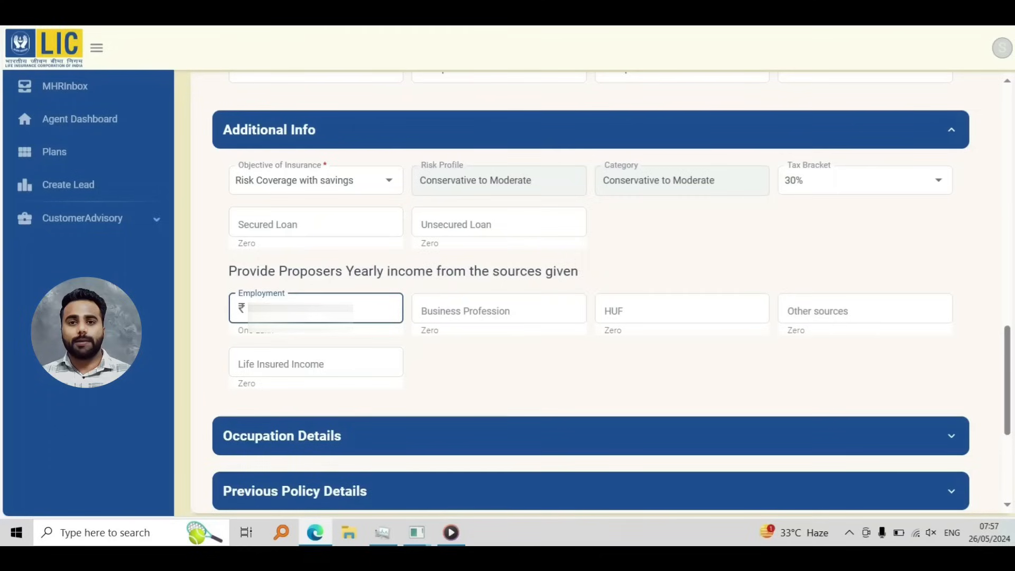
pyautogui.write('0')
pyautogui.press('Tab')
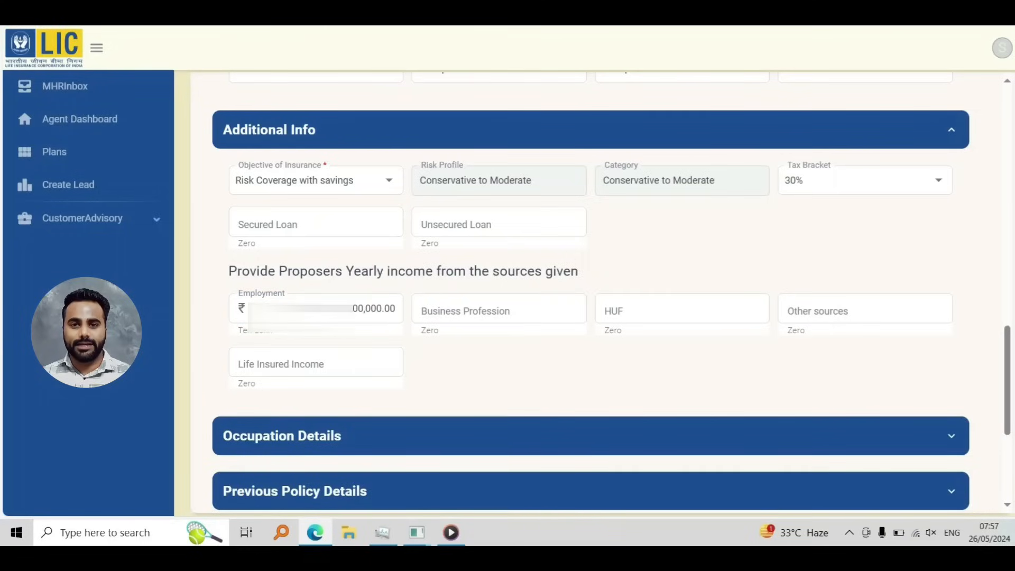
pyautogui.scroll(-2, 611, 292)
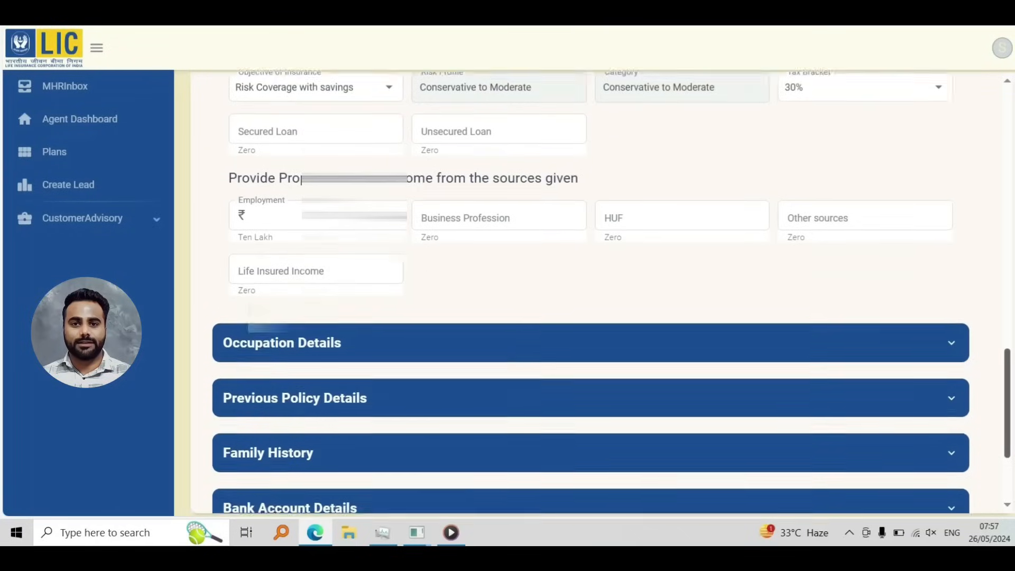
# - Choose Service (Central Govt./State Govt.), Service duties, Employed (Salary) income source and Post Graduate or Graduate qualification
pyautogui.click(951, 305)
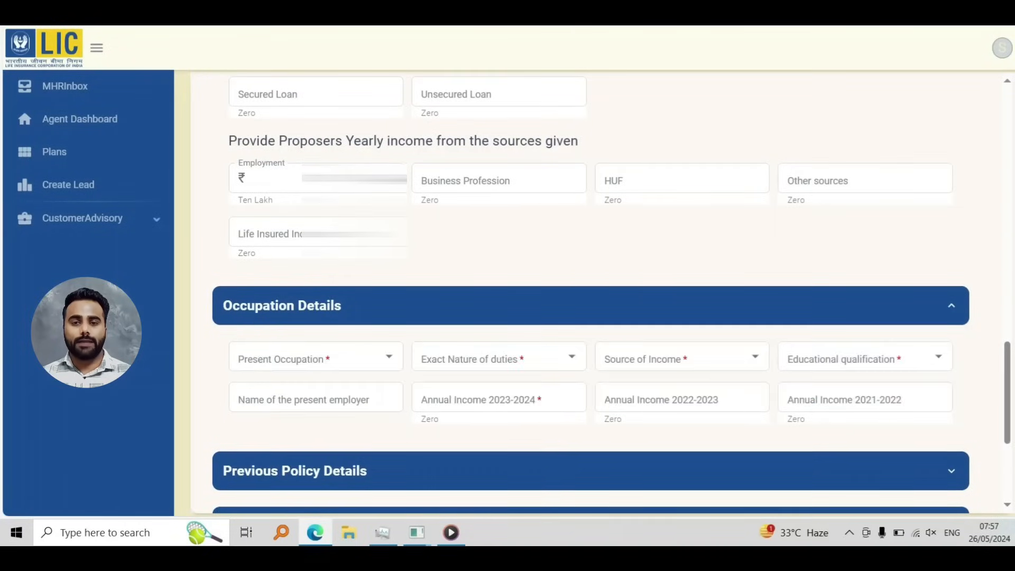
pyautogui.scroll(-3, 590, 296)
pyautogui.click(316, 221)
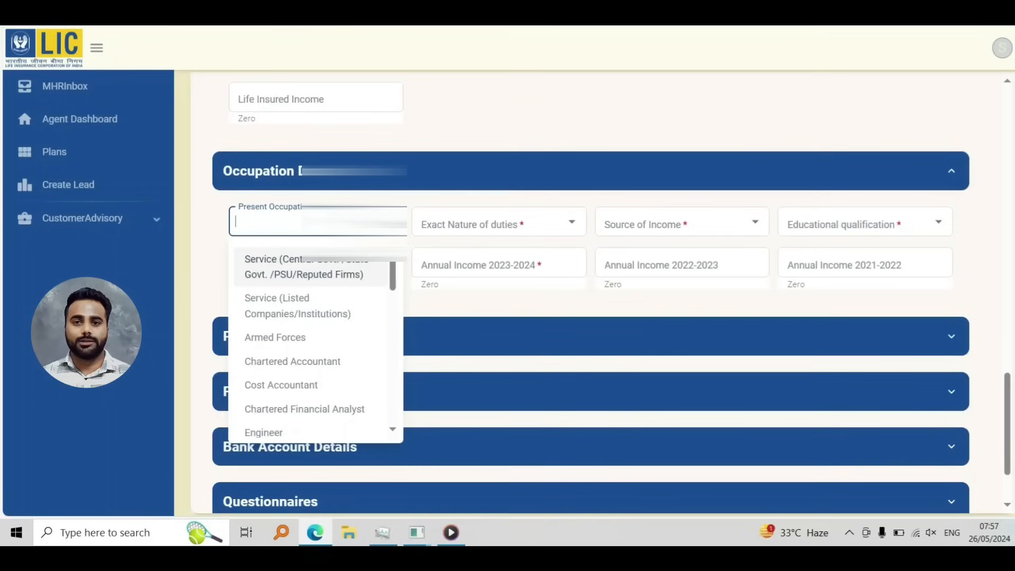
pyautogui.click(312, 267)
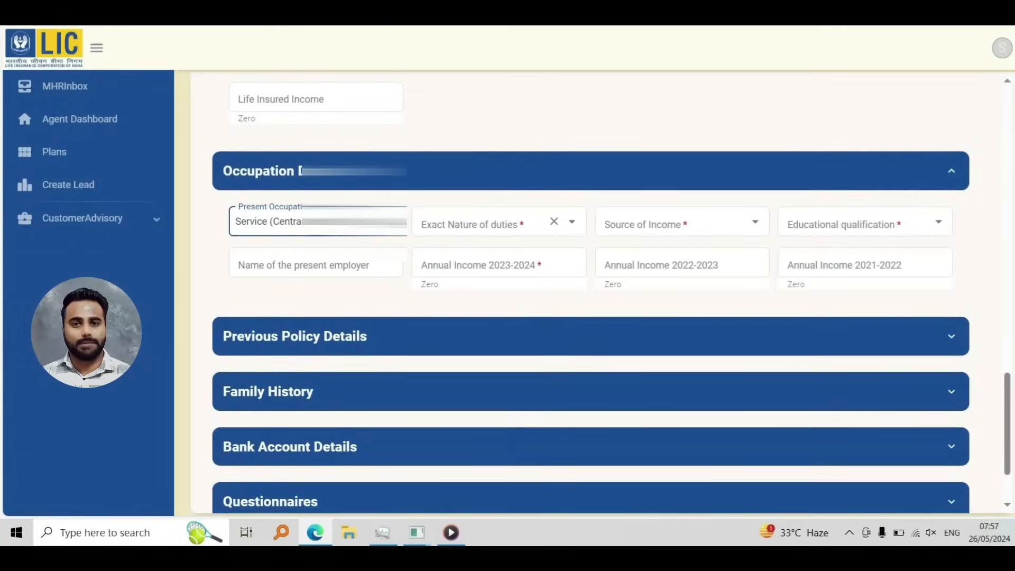
pyautogui.click(497, 222)
pyautogui.click(491, 259)
pyautogui.click(681, 222)
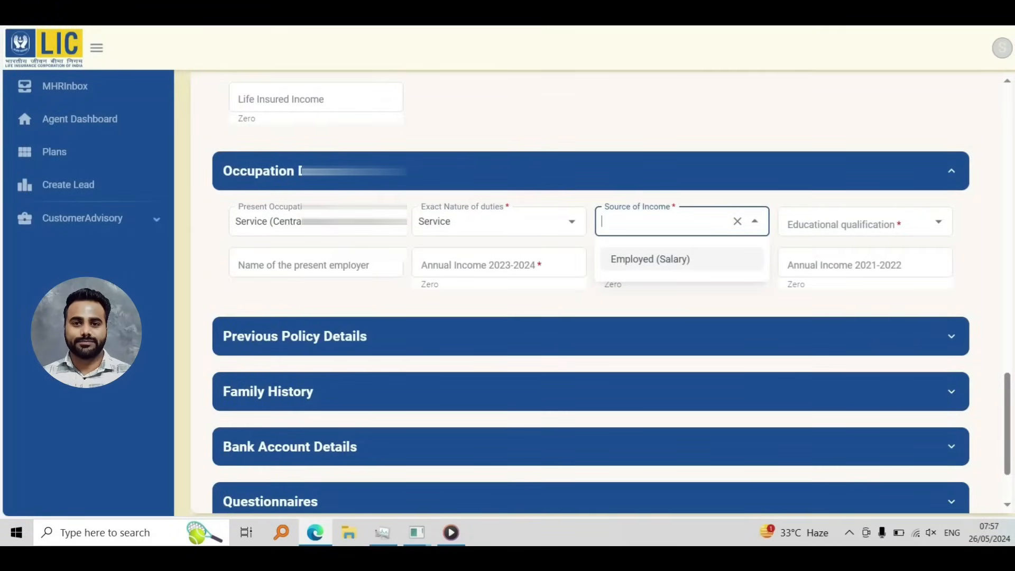
pyautogui.click(650, 259)
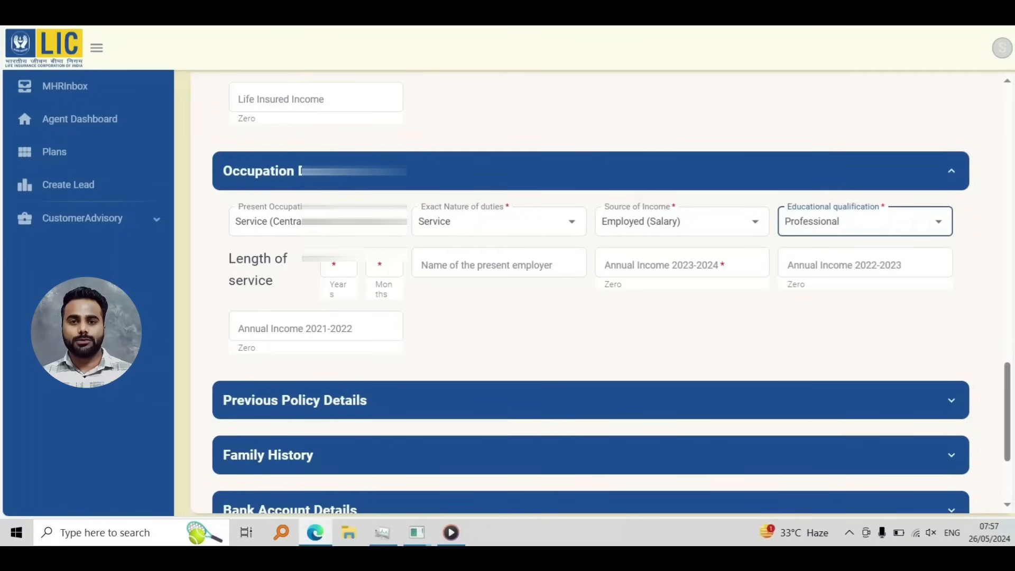
pyautogui.click(865, 222)
pyautogui.click(852, 282)
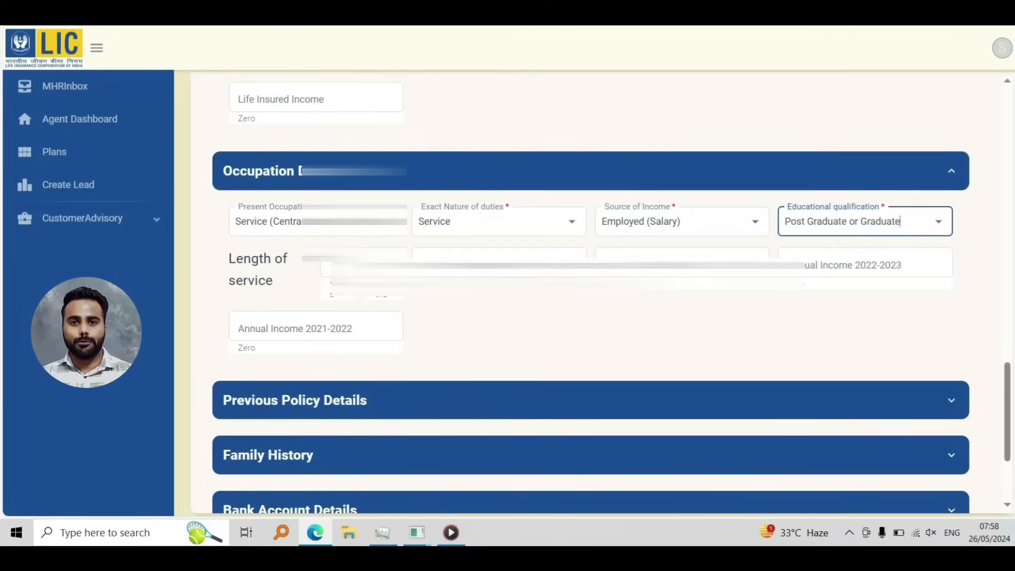
# - Enter 2 as length of service and move through the employer name and 2023-2024 annual income fields
pyautogui.click(359, 265)
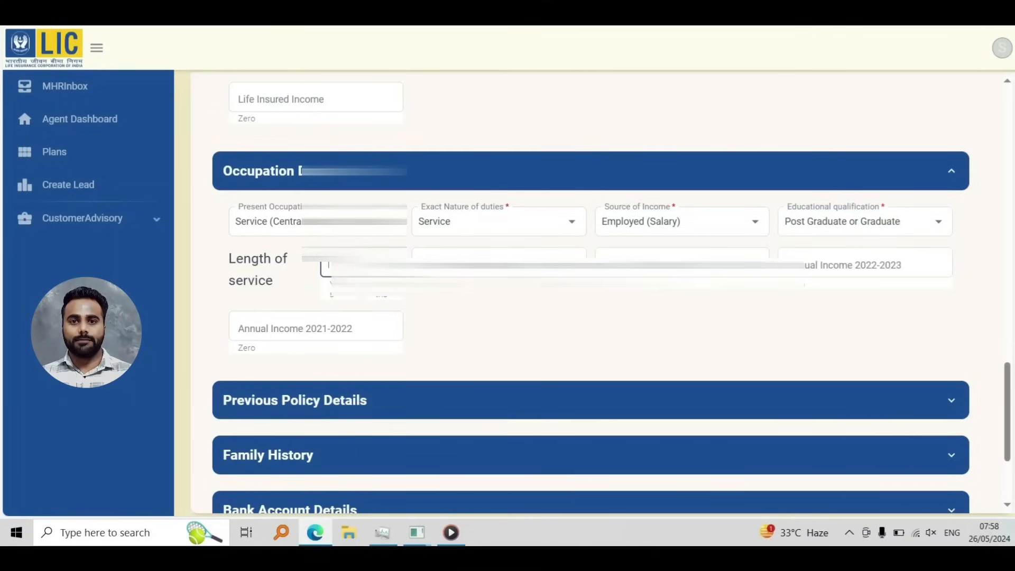
pyautogui.write('2')
pyautogui.click(434, 263)
pyautogui.click(681, 264)
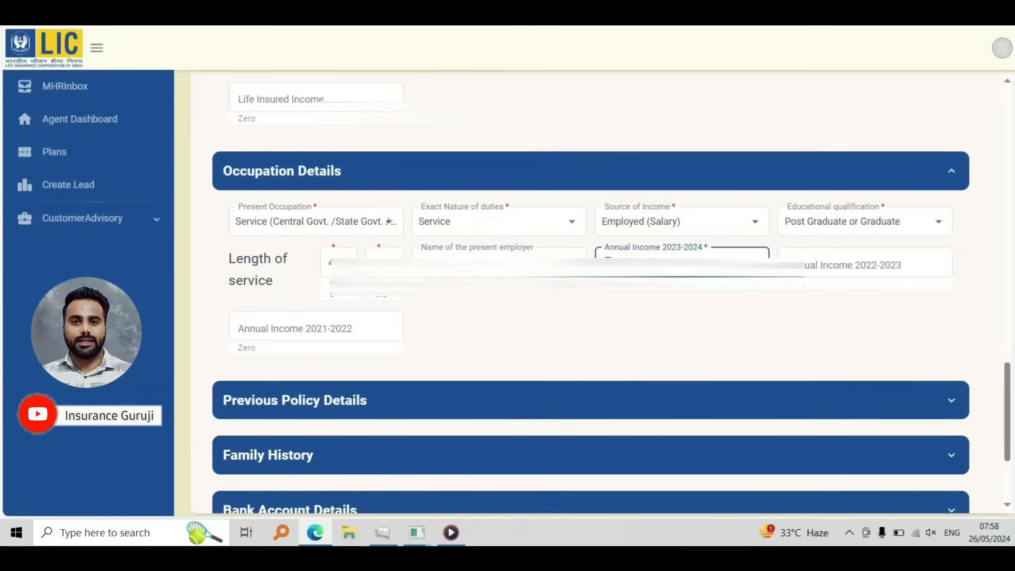
pyautogui.scroll(-3, 591, 290)
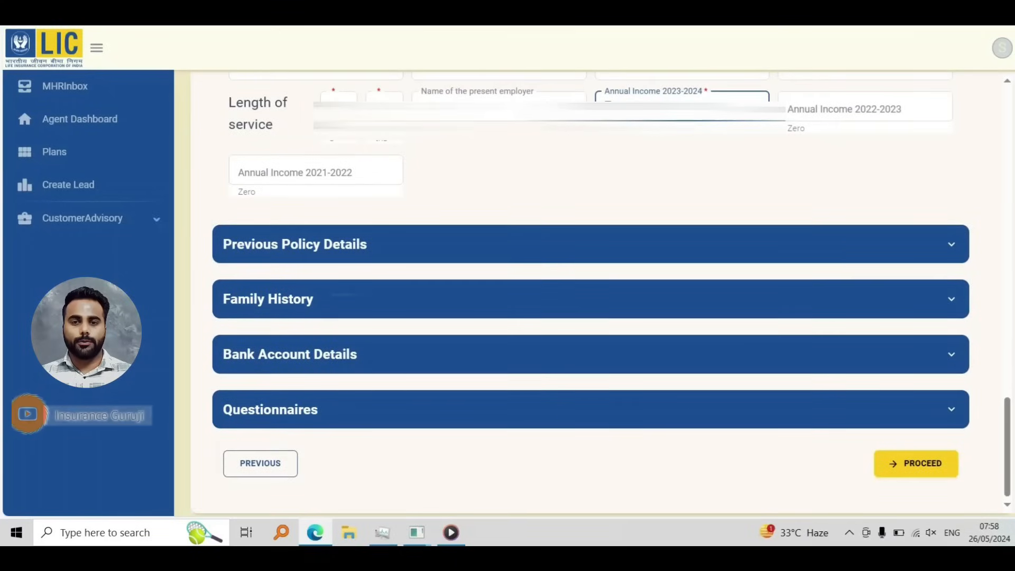
# - Tick both Previous Policy Details declarations of no LIC or other-insurer policies, then open Family History
pyautogui.click(590, 244)
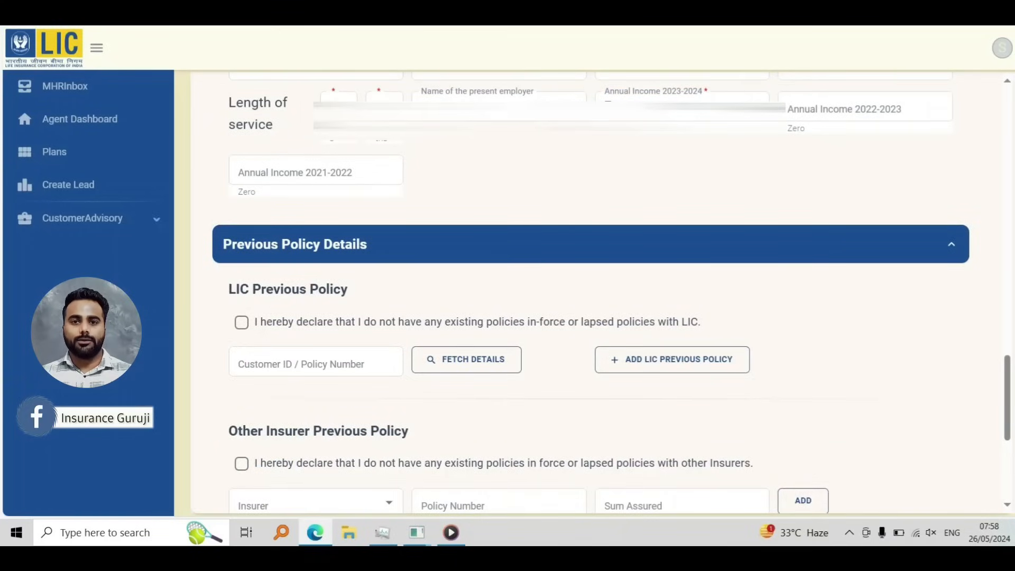
pyautogui.click(291, 363)
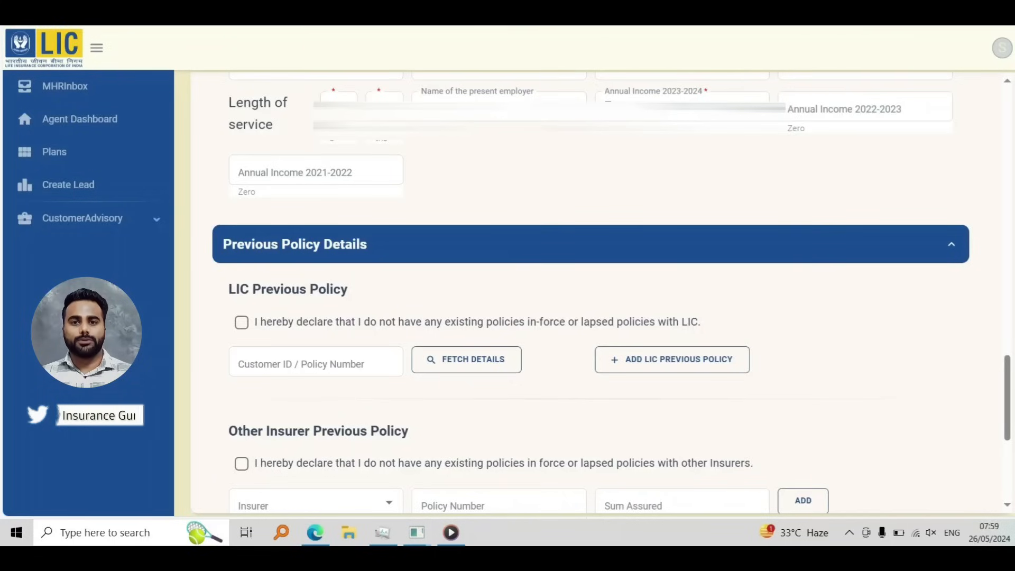
pyautogui.click(316, 362)
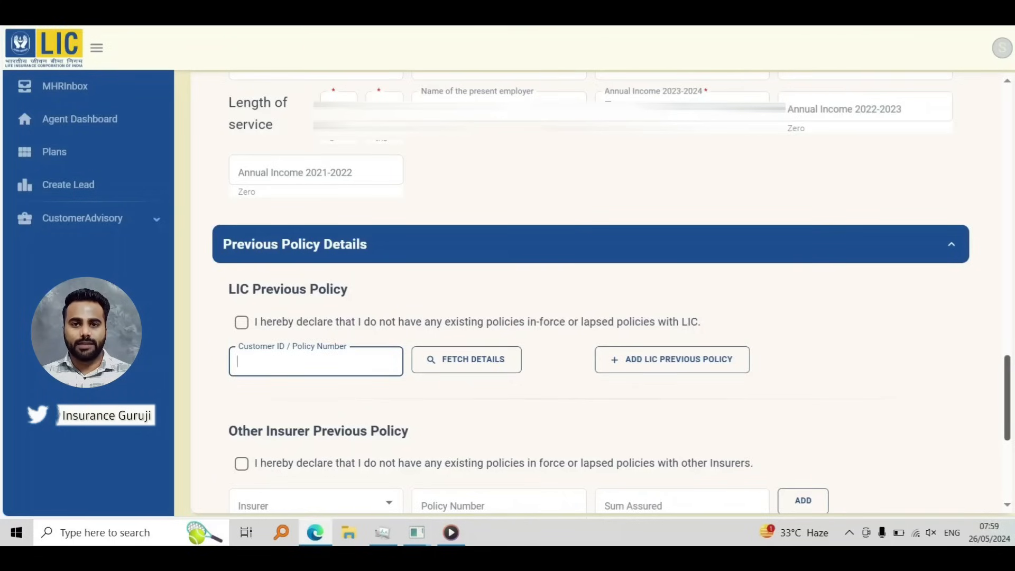
pyautogui.scroll(-3, 591, 292)
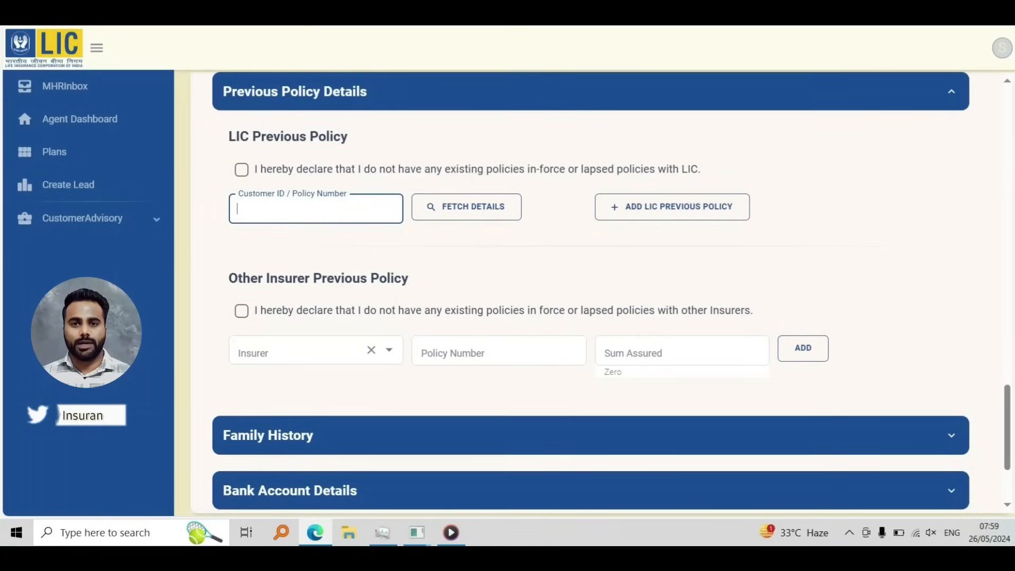
pyautogui.click(242, 169)
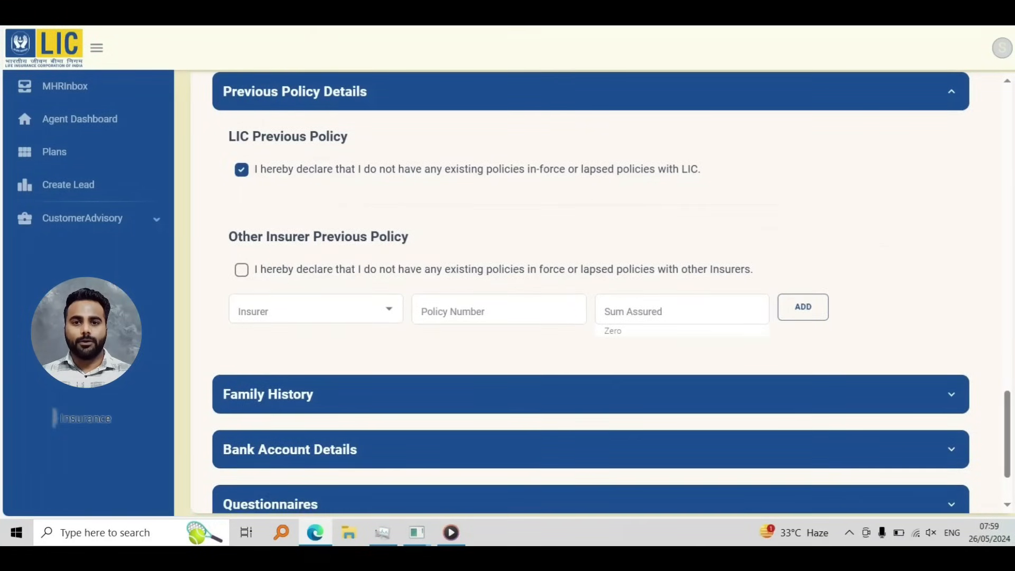
pyautogui.click(241, 270)
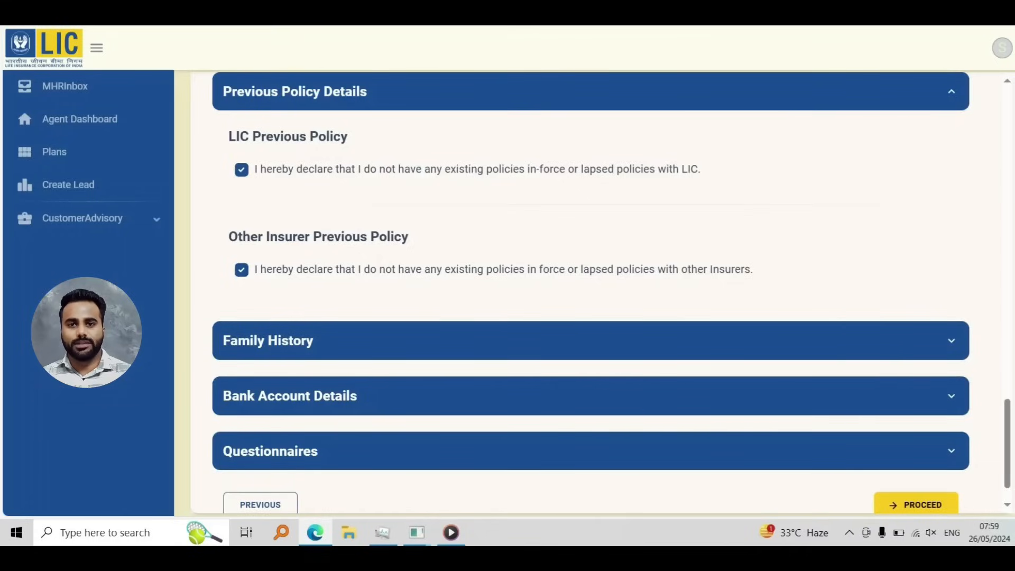
pyautogui.click(951, 341)
# - Mark the Father and Mother rows as Living with Good state of health
pyautogui.scroll(-3, 591, 291)
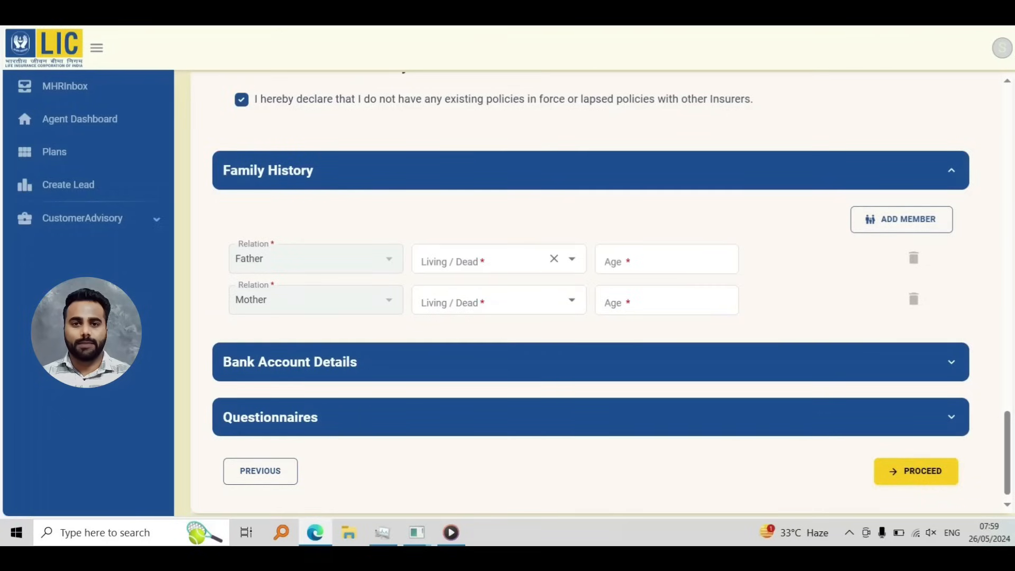
pyautogui.click(571, 259)
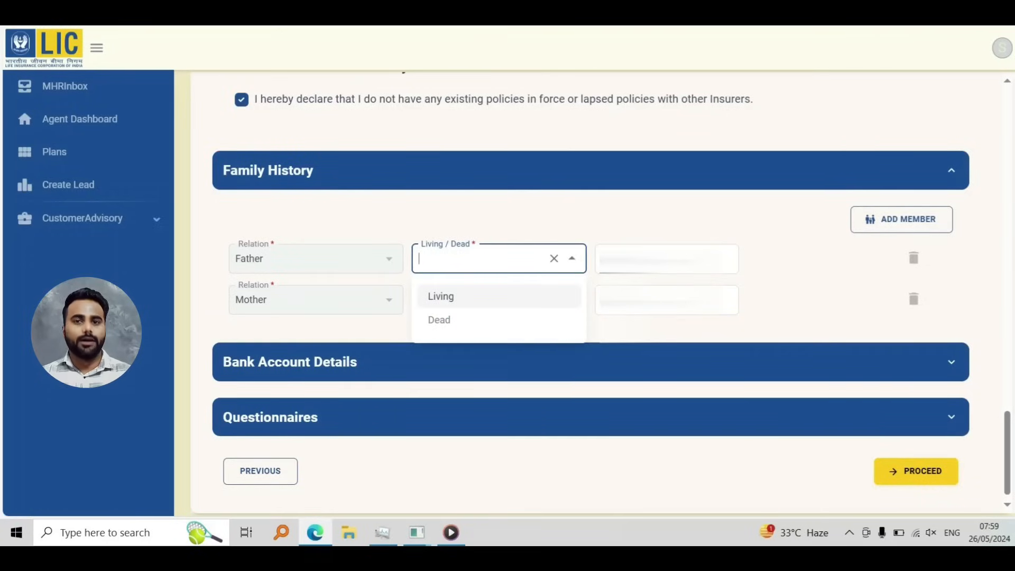
pyautogui.click(440, 297)
pyautogui.click(667, 259)
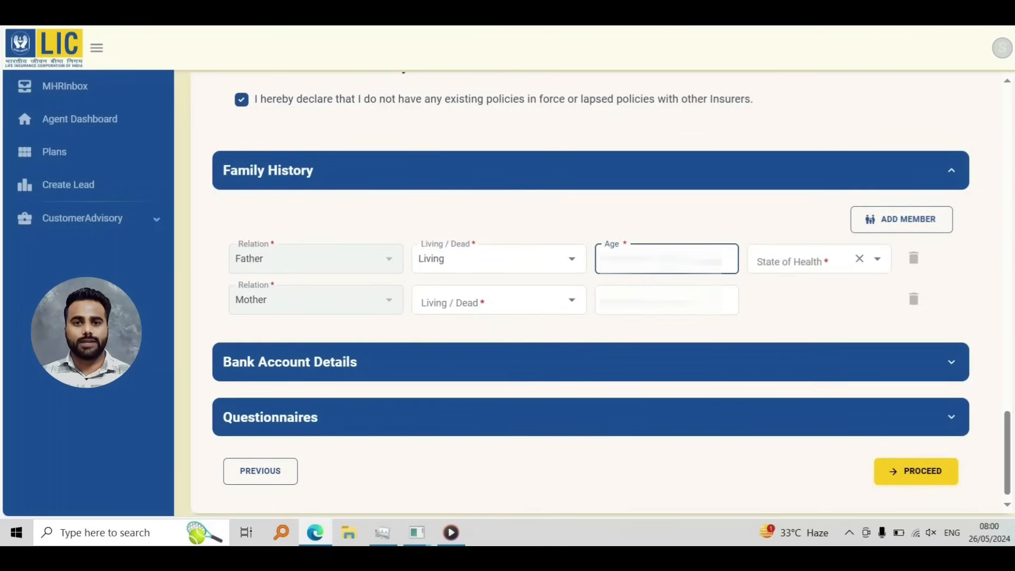
pyautogui.click(819, 259)
pyautogui.click(783, 297)
pyautogui.click(571, 300)
pyautogui.click(441, 337)
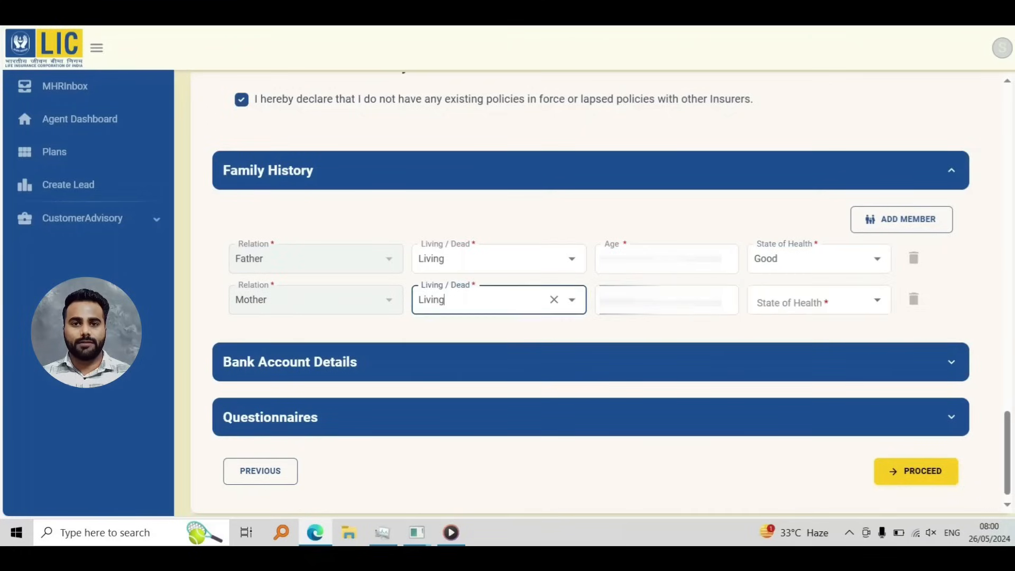
pyautogui.click(667, 301)
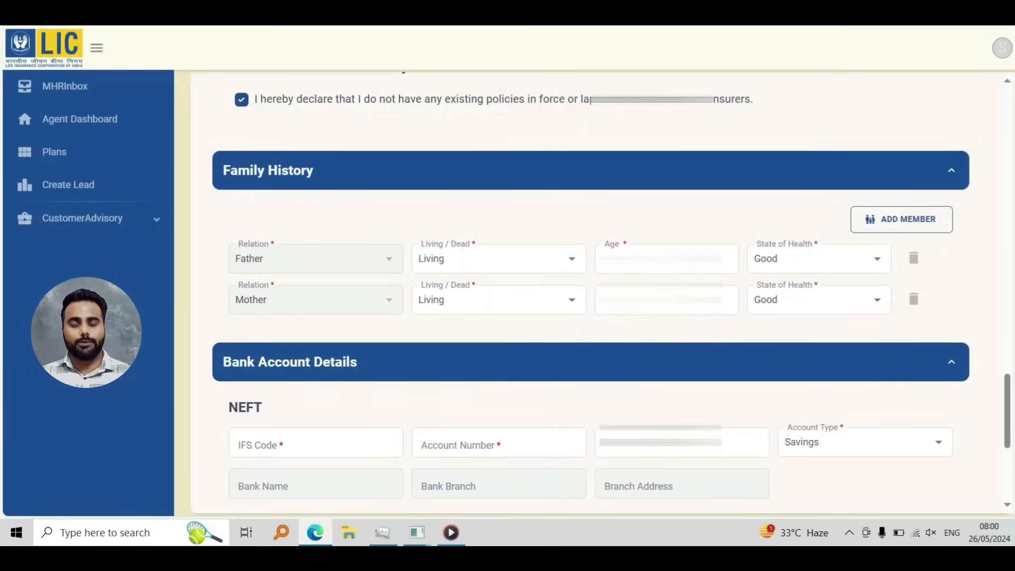
pyautogui.scroll(-3, 590, 290)
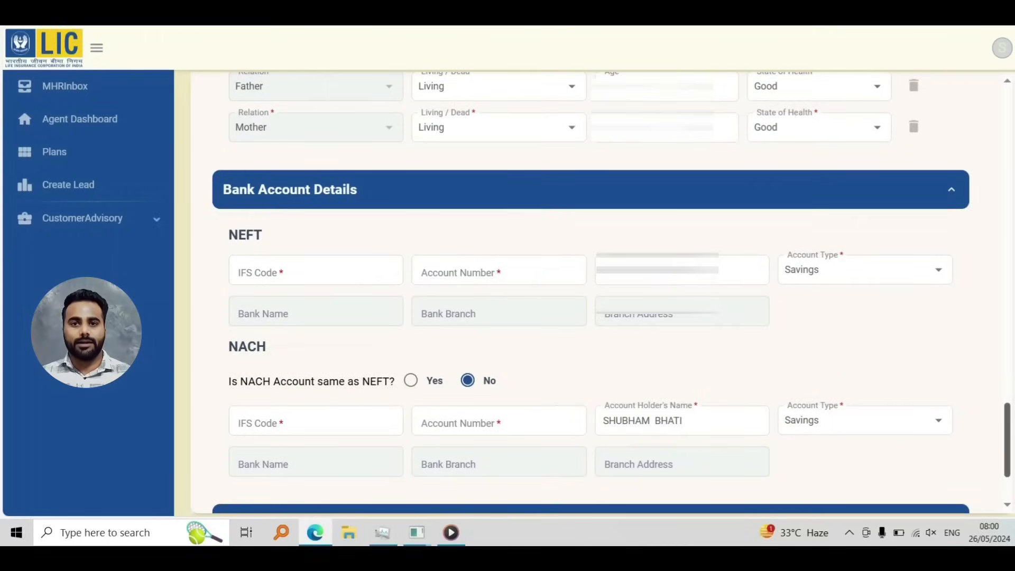
pyautogui.scroll(-2, 591, 290)
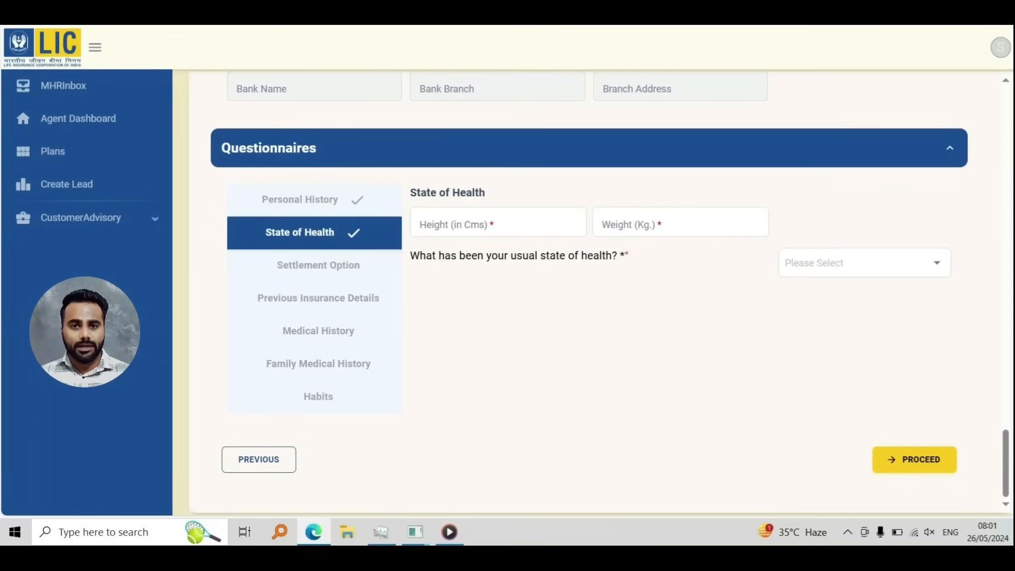
# - Review each questionnaire tab from Personal History through Habits, all answered No, then scroll to Nominees
pyautogui.click(333, 199)
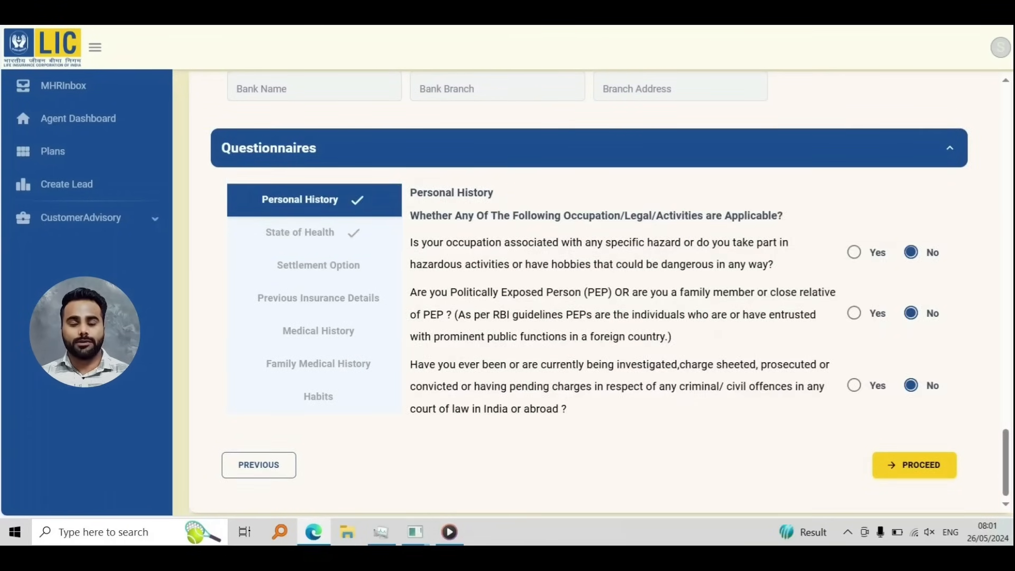
pyautogui.click(329, 233)
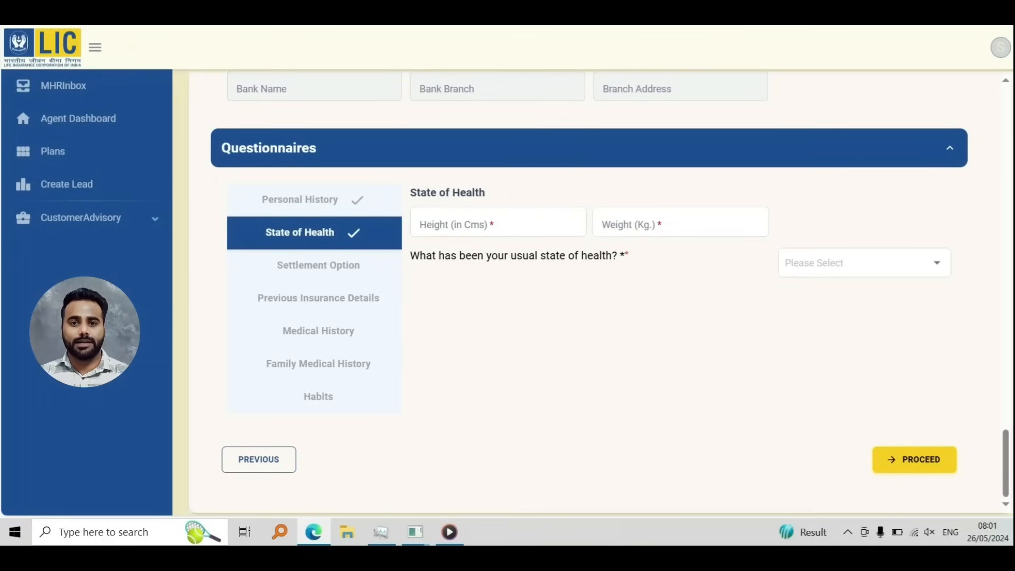
pyautogui.click(330, 266)
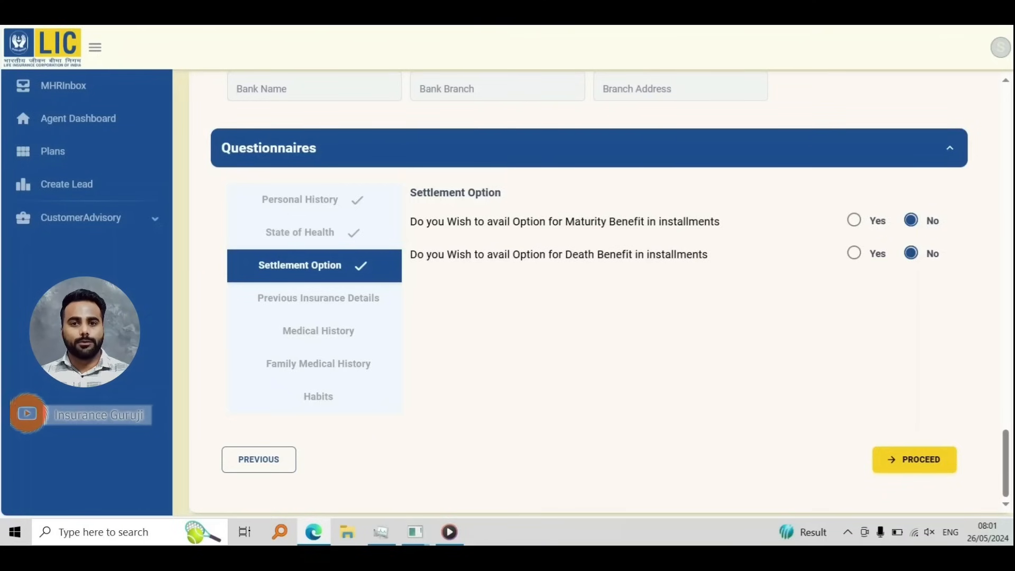
pyautogui.click(355, 297)
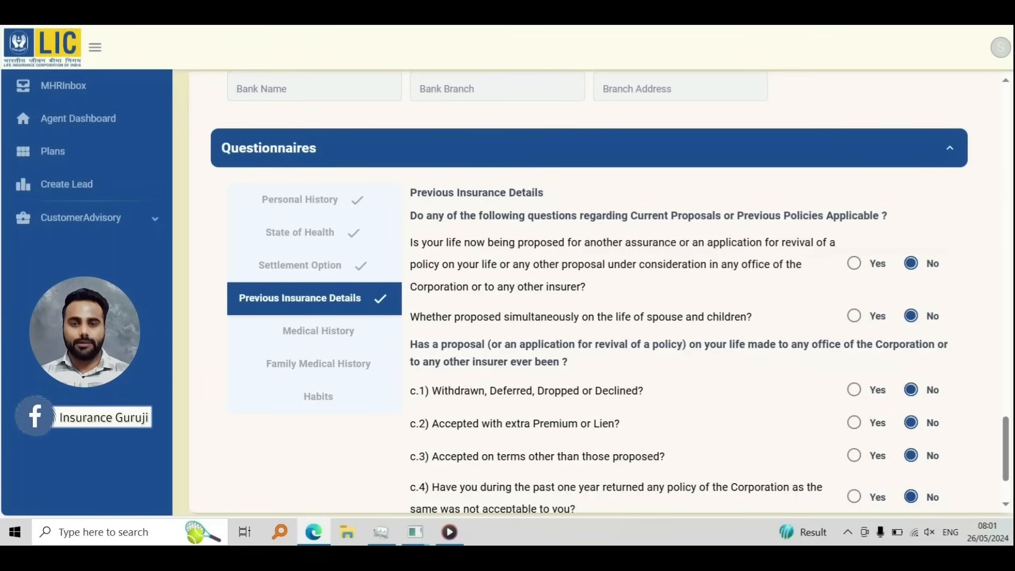
pyautogui.click(319, 331)
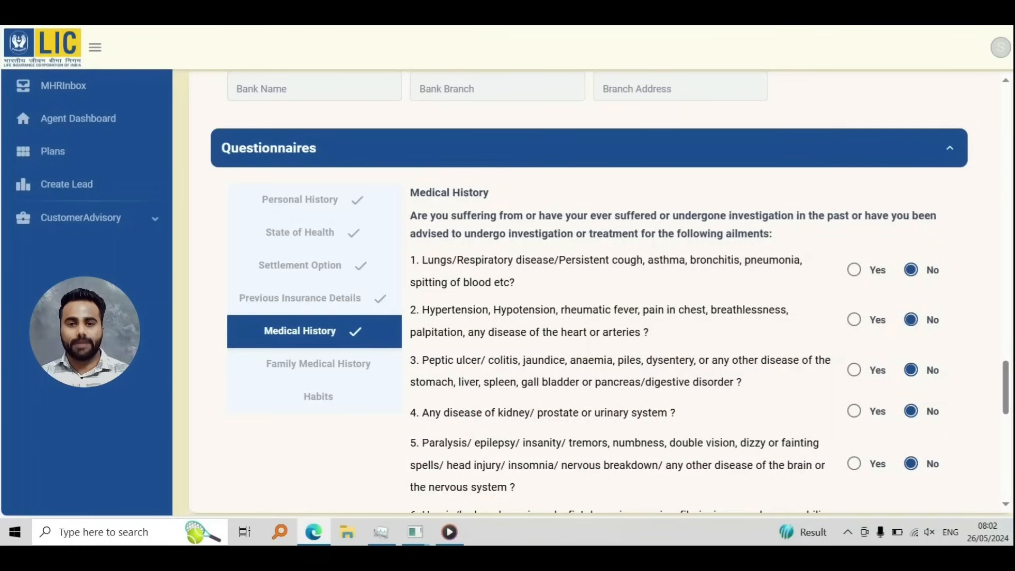
pyautogui.click(338, 364)
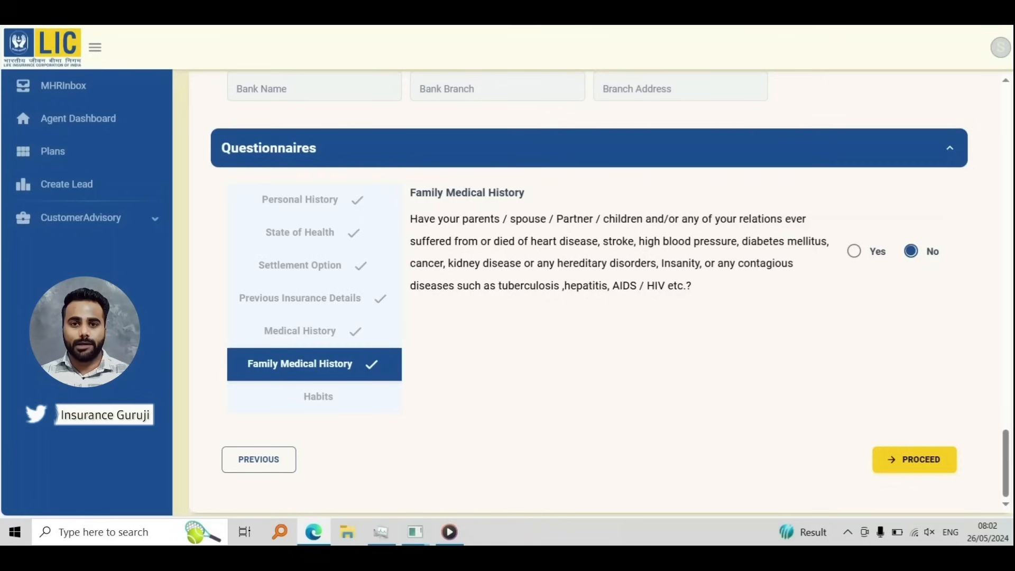
pyautogui.click(308, 395)
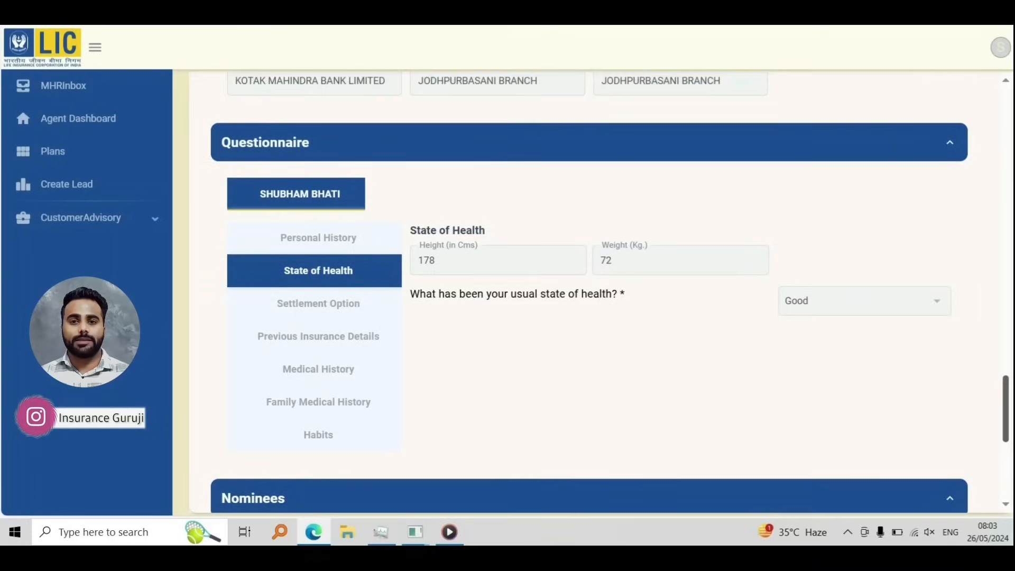
pyautogui.scroll(-7, 33, 131)
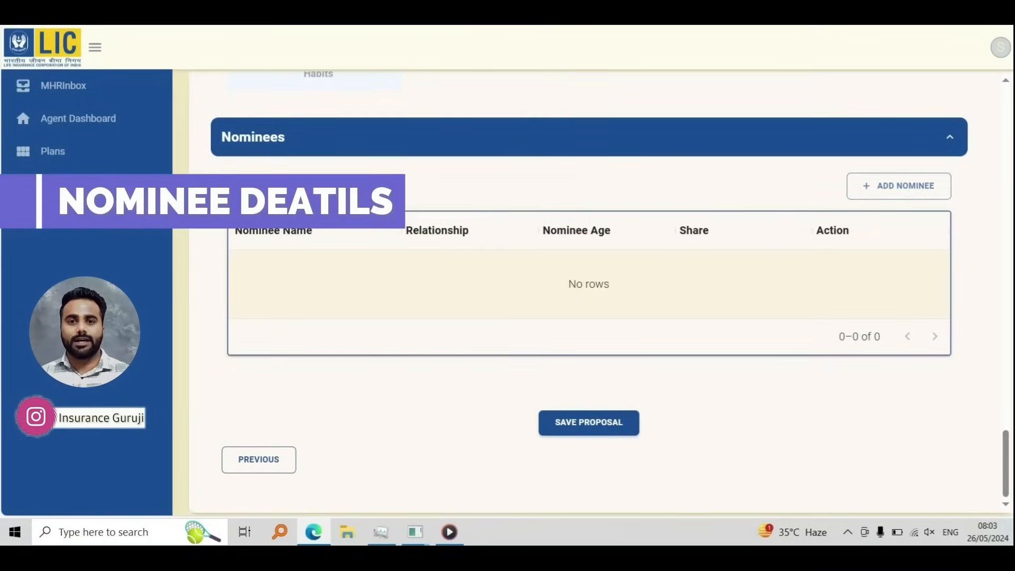
# - Add the mother as nominee, aged 54 with a 100% share
pyautogui.click(899, 186)
pyautogui.click(254, 183)
pyautogui.write('E')
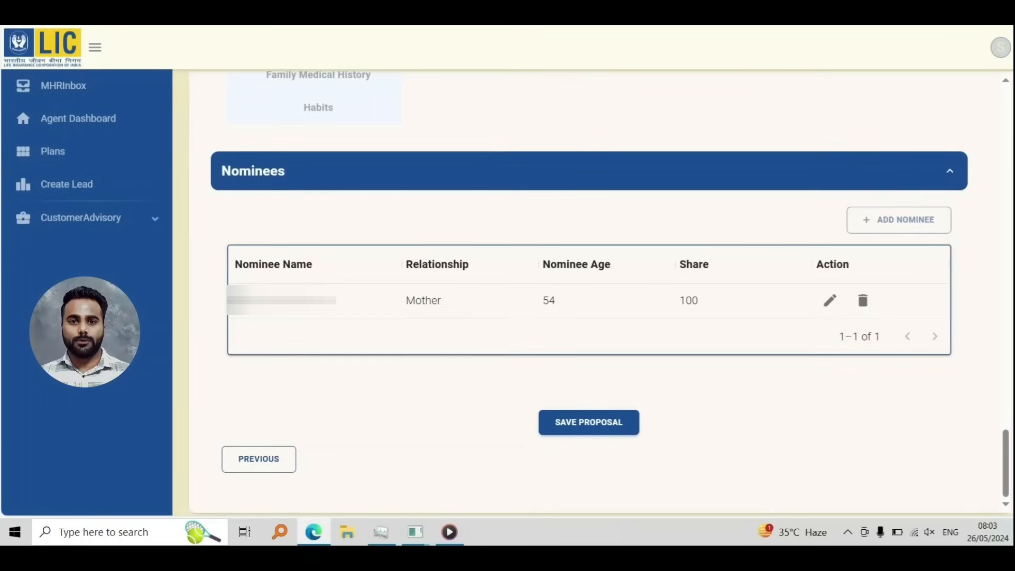
# - Save the proposal, dismiss the success message and proceed to the Documents step
pyautogui.click(588, 422)
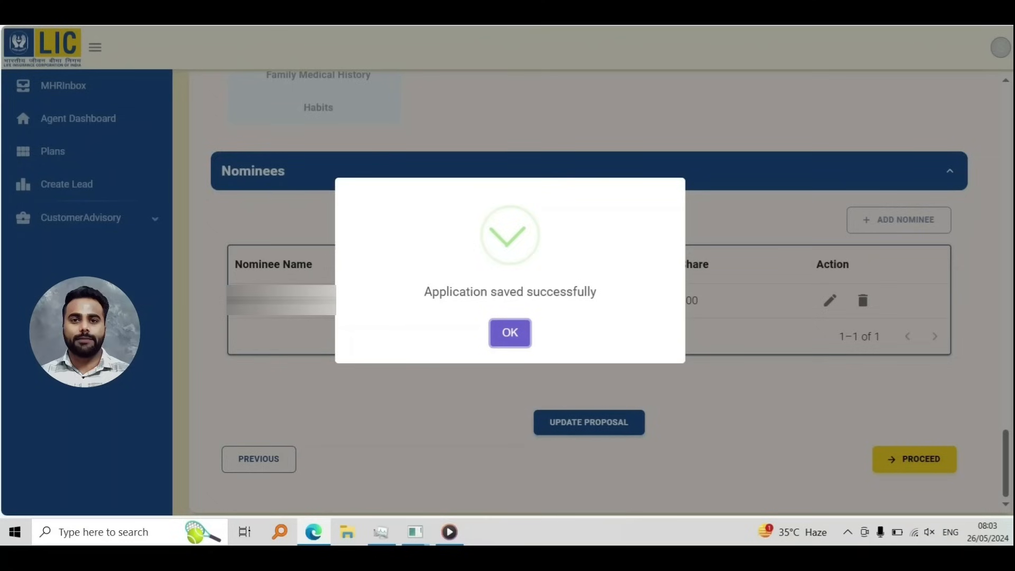
pyautogui.click(510, 332)
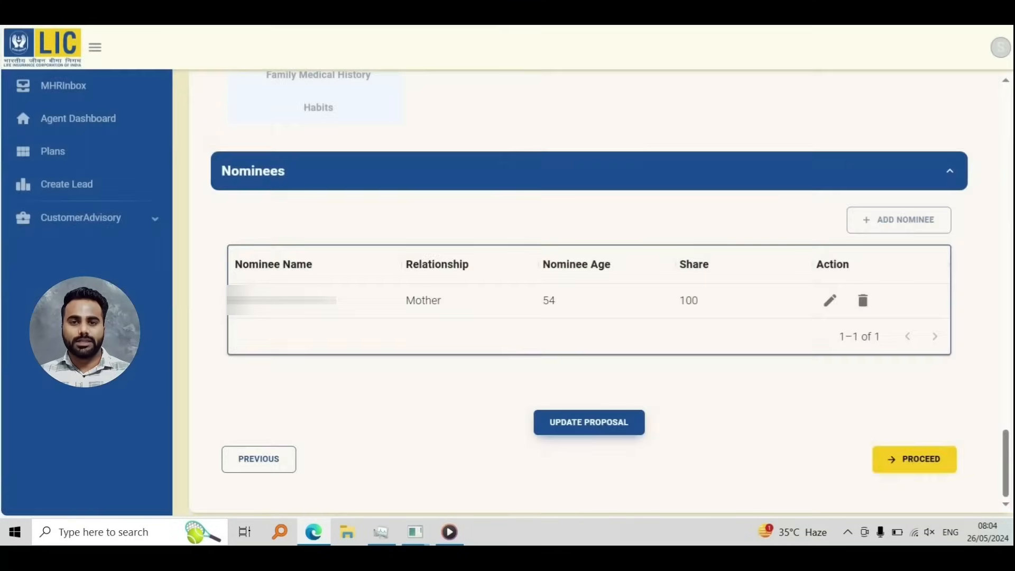
pyautogui.click(914, 458)
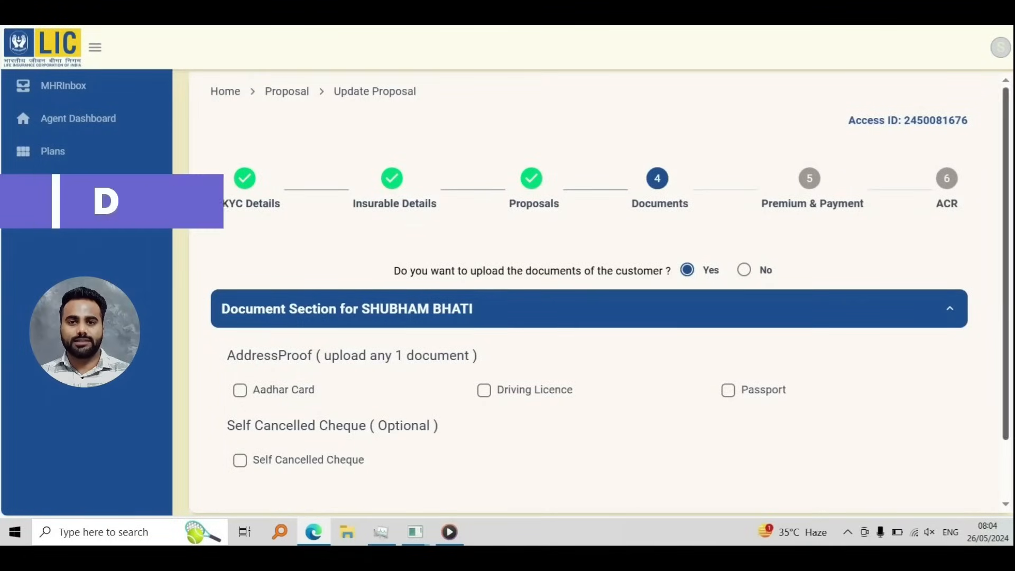
# - Select Aadhar Card as address proof and attempt to proceed past Documents
pyautogui.scroll(-3, 608, 294)
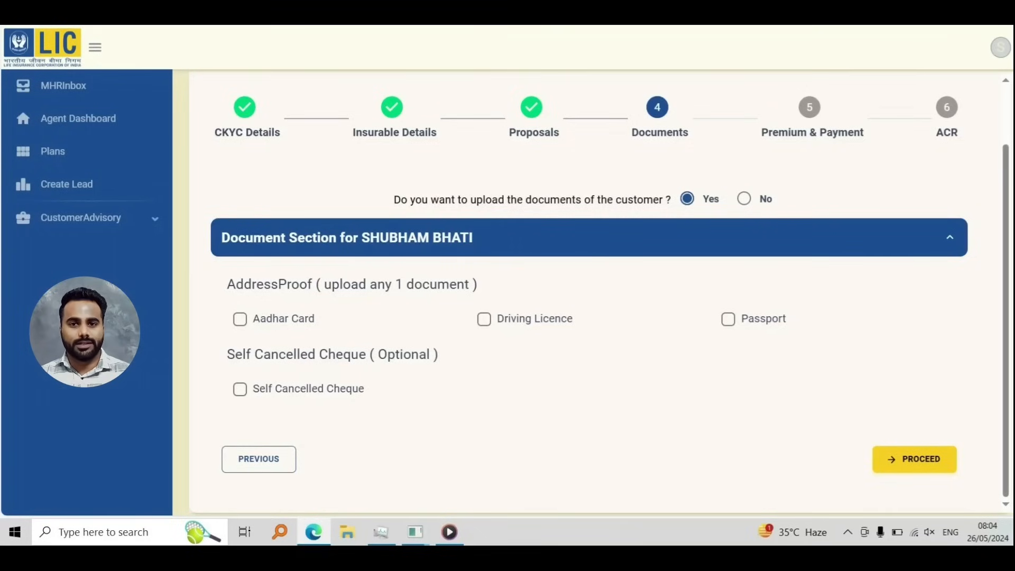
pyautogui.click(240, 319)
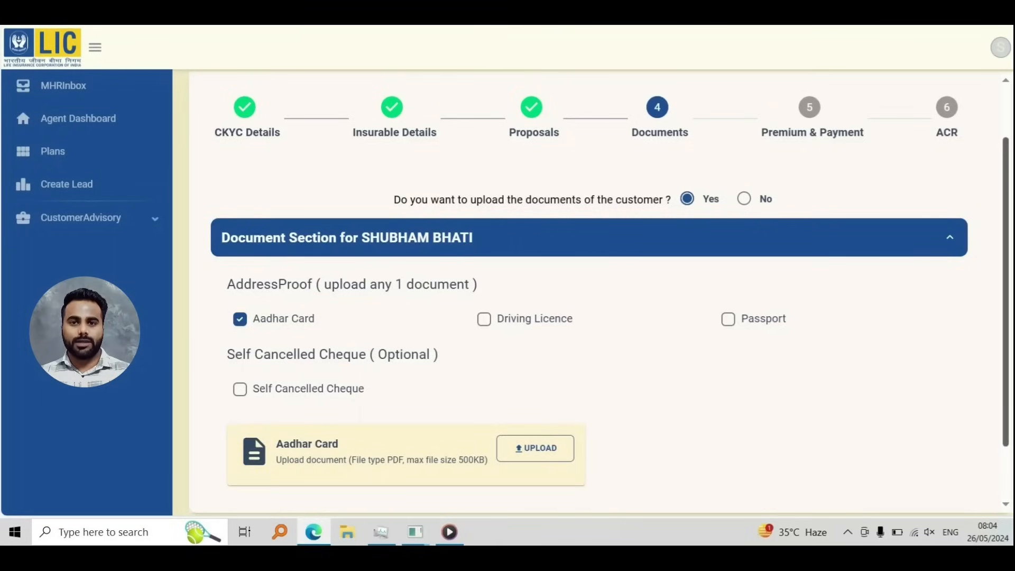
pyautogui.scroll(-2, 608, 286)
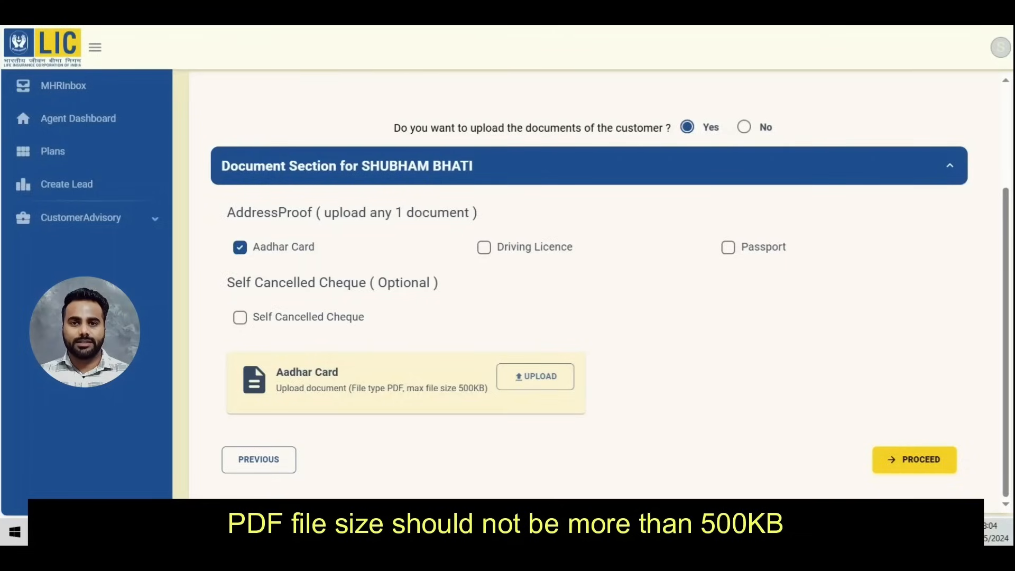
pyautogui.click(915, 460)
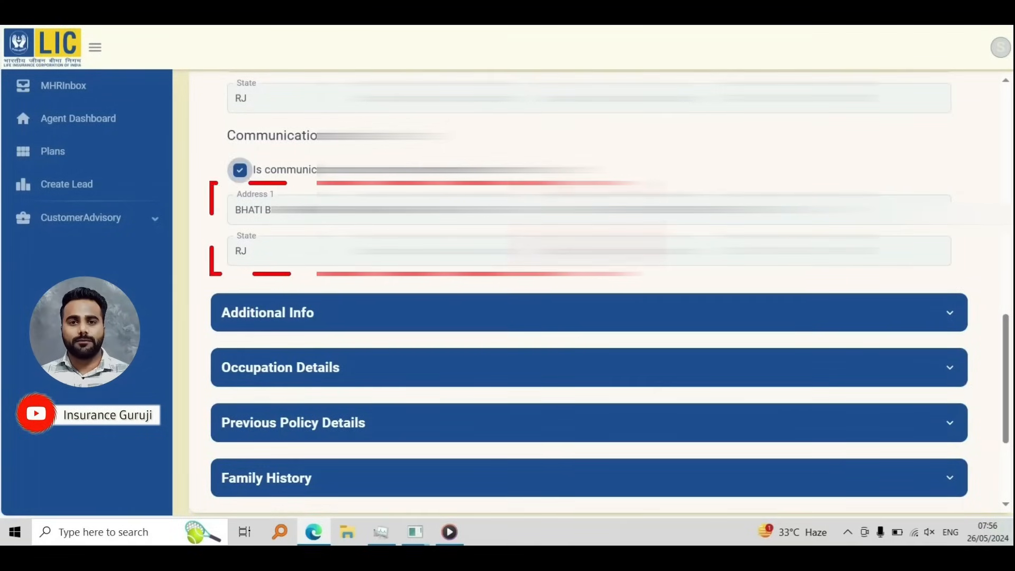
# - Make the communication address separate again and retype Address 1 starting with BH
pyautogui.click(240, 170)
pyautogui.moveTo(494, 210); pyautogui.dragTo(233, 210)
pyautogui.write('BH')
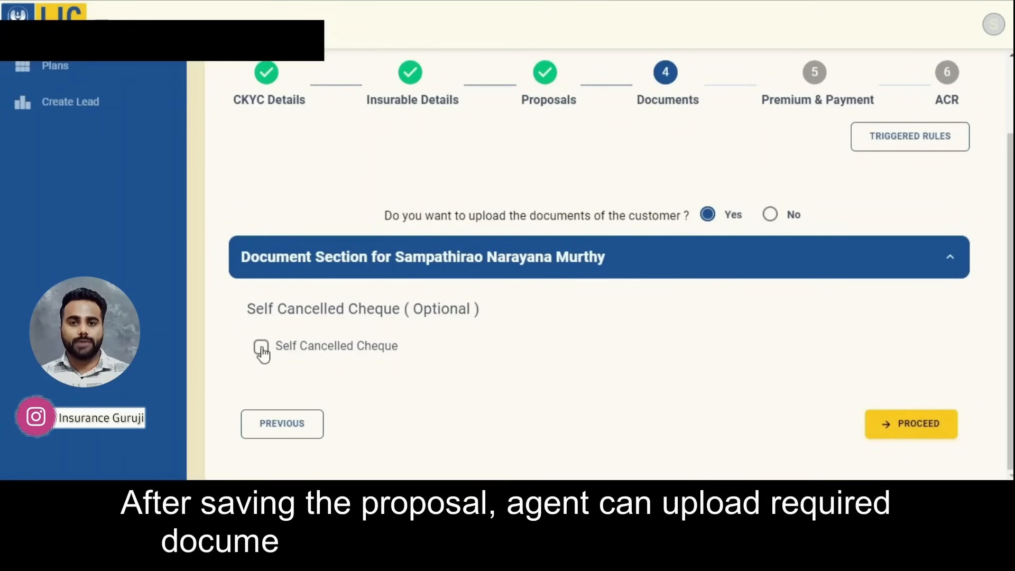
# - Tick Self Cancelled Cheque and upload the cancelled cheque PDF
pyautogui.click(403, 345)
pyautogui.scroll(-2, 403, 346)
pyautogui.click(517, 341)
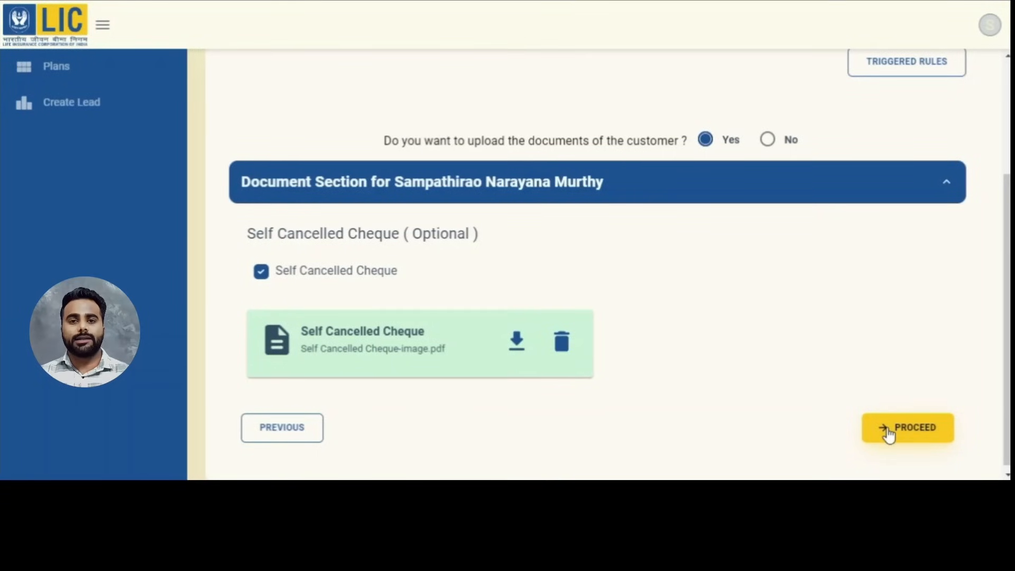
# - Proceed to Premium & Payment and choose Online Payment for the ₹2,998.00 premium
pyautogui.click(888, 431)
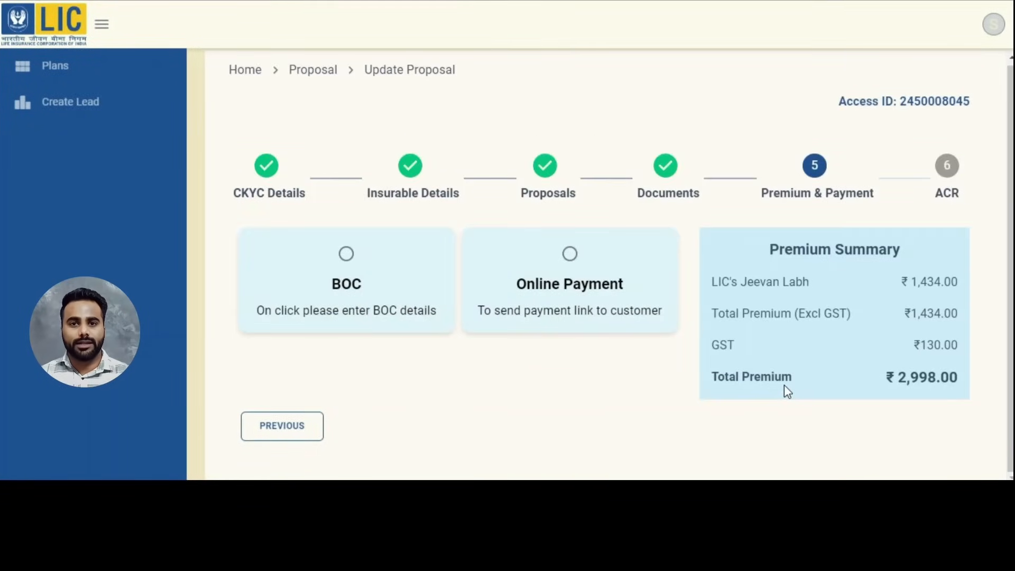
pyautogui.click(569, 255)
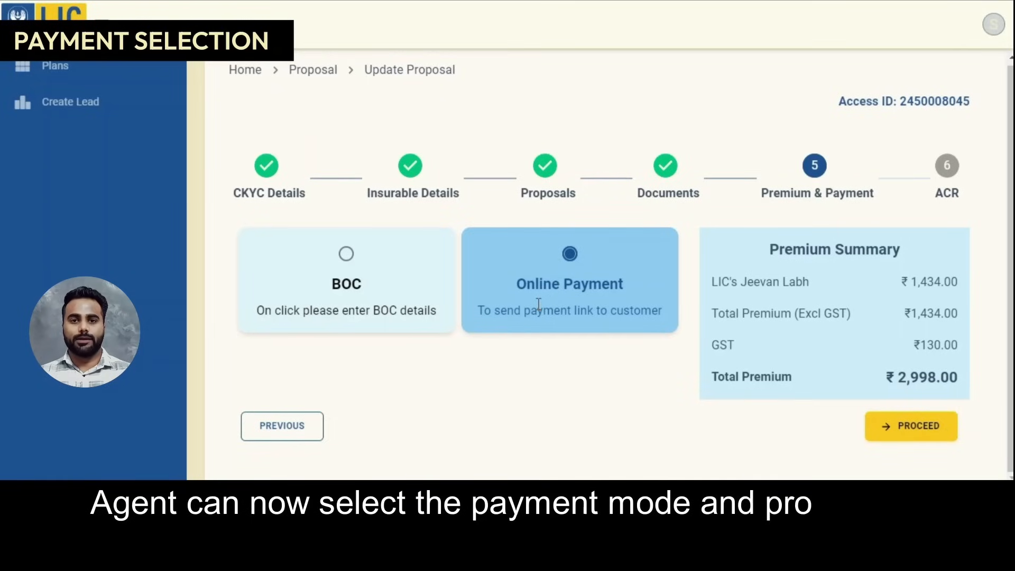
pyautogui.scroll(-1, 540, 306)
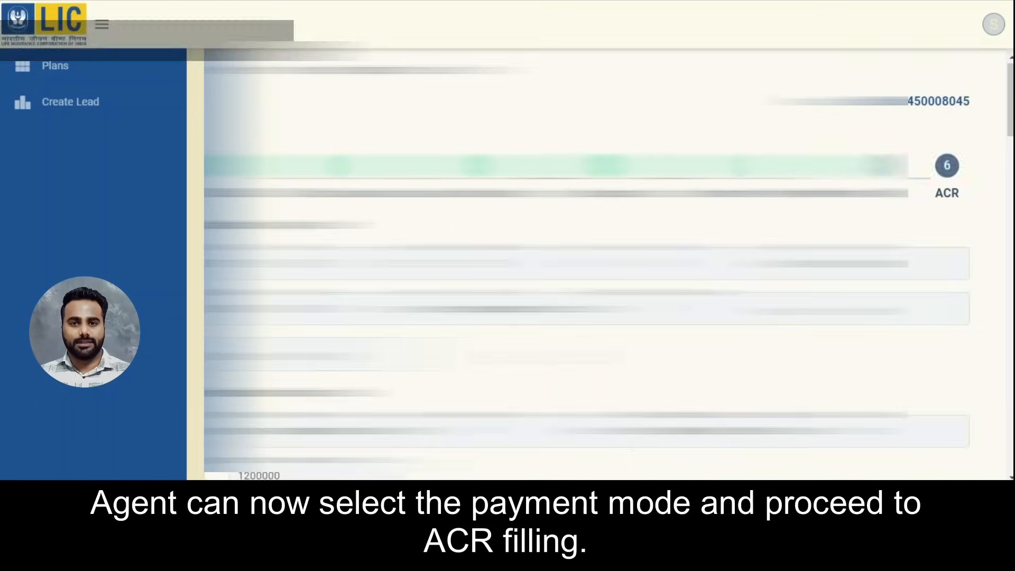
# - Enter an ACR acquaintance period of 20 Days
pyautogui.scroll(-1, 586, 264)
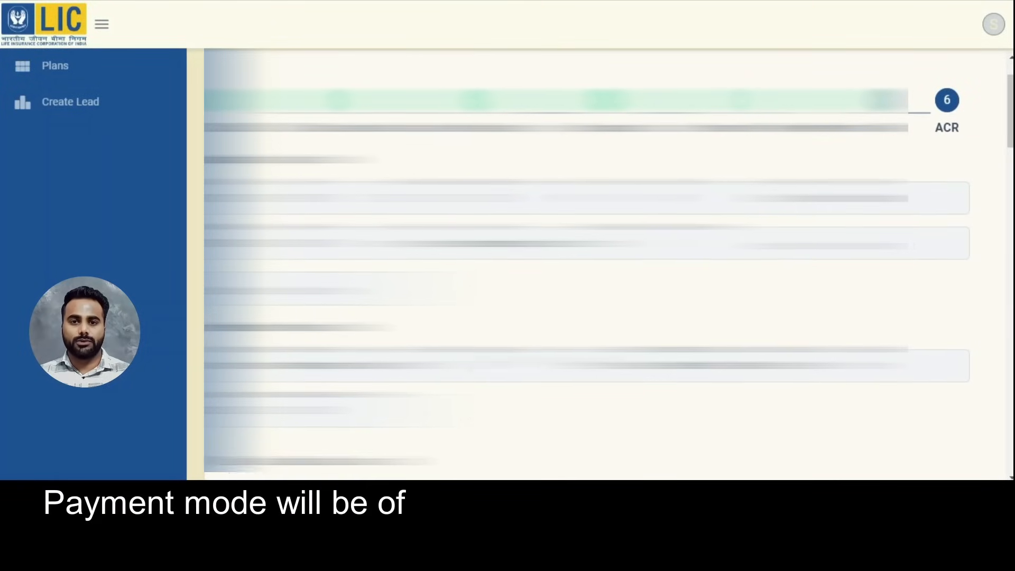
pyautogui.scroll(-5, 587, 264)
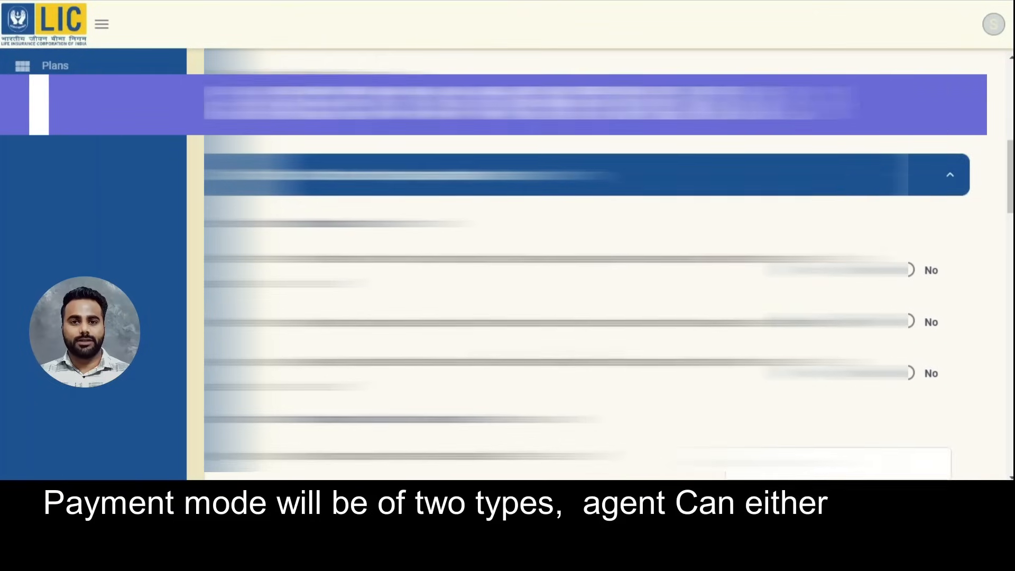
pyautogui.scroll(-4, 587, 265)
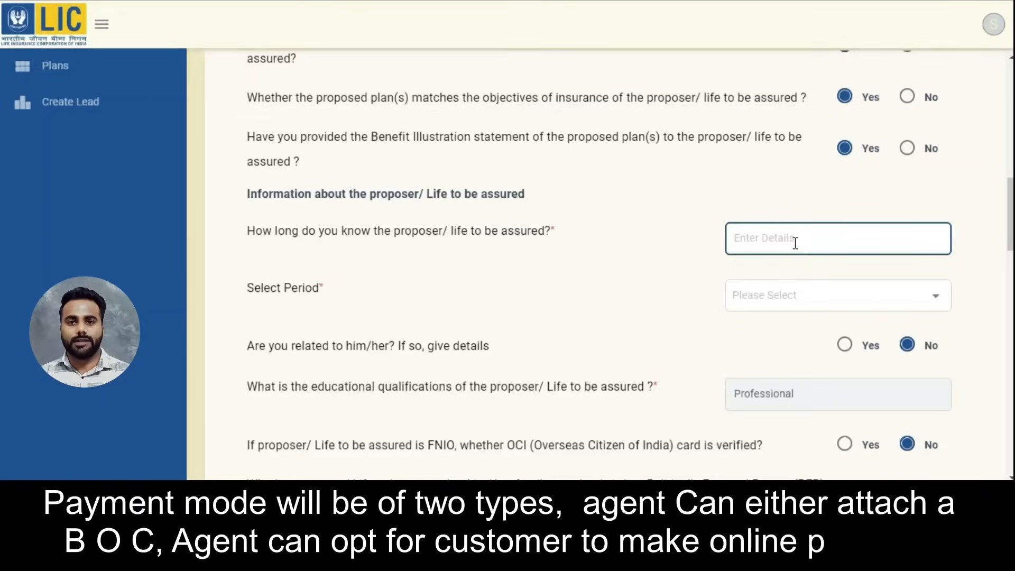
pyautogui.write('20')
pyautogui.click(766, 303)
pyautogui.click(765, 333)
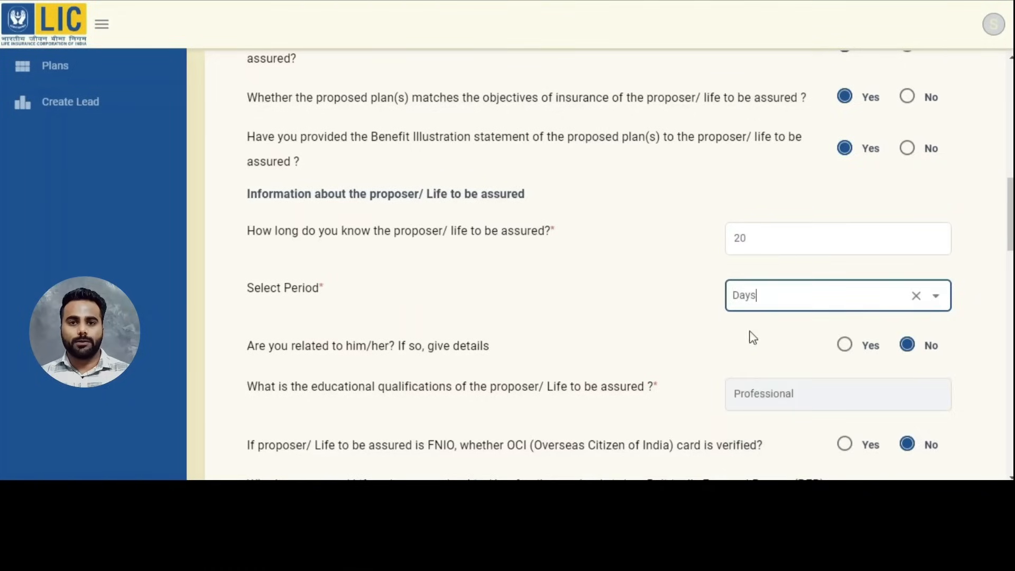
# - Tick the agent declaration, send the OTP, enter the received code and verify it
pyautogui.scroll(-1, 623, 288)
pyautogui.scroll(-2, 851, 281)
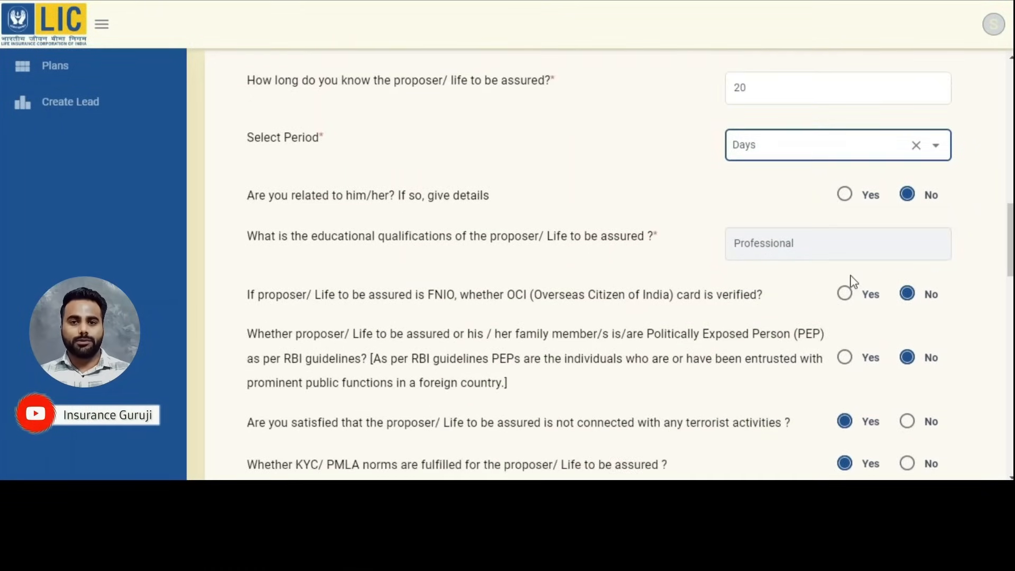
pyautogui.scroll(-6, 851, 281)
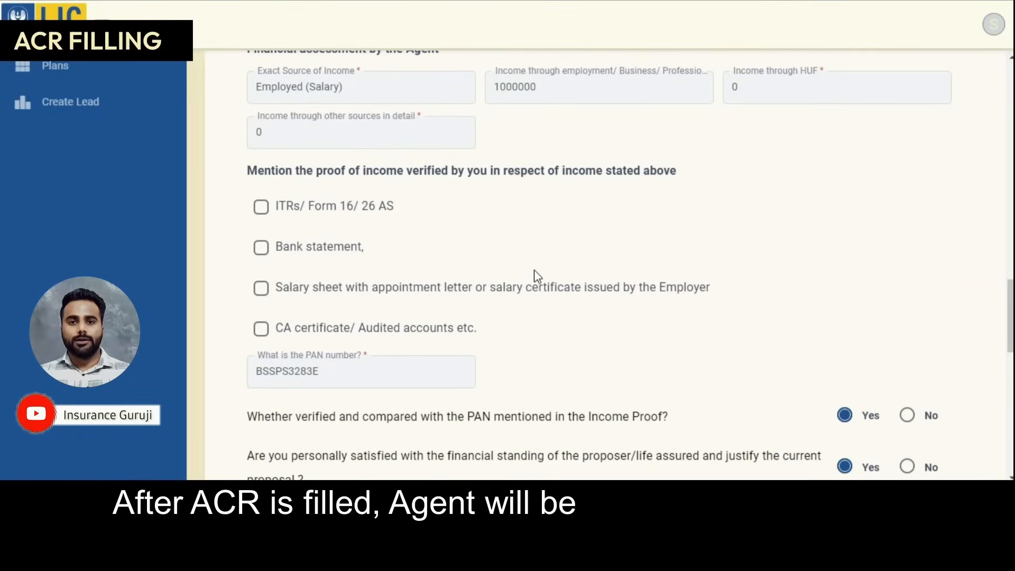
pyautogui.scroll(-7, 534, 271)
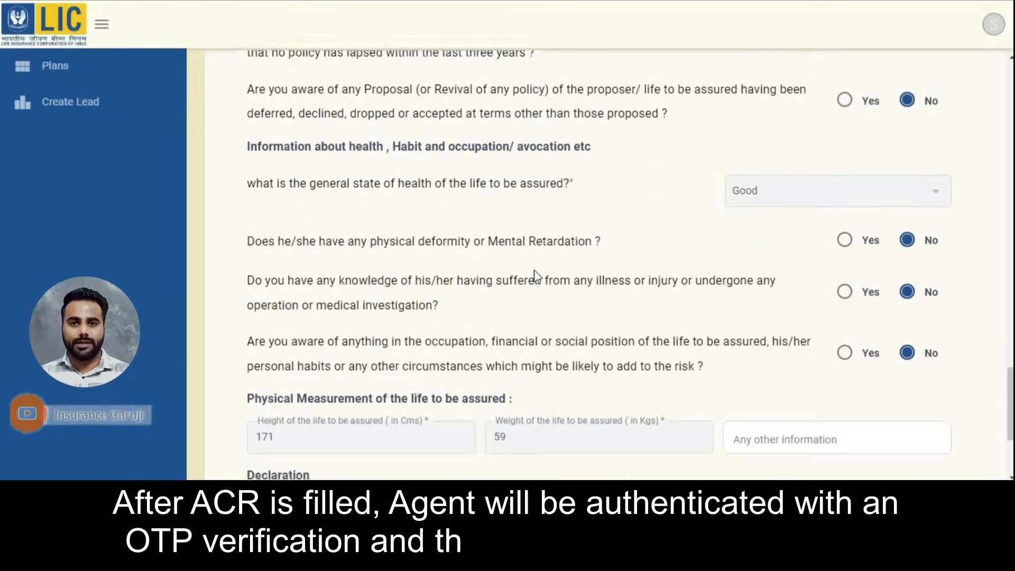
pyautogui.scroll(-3, 533, 270)
pyautogui.click(261, 326)
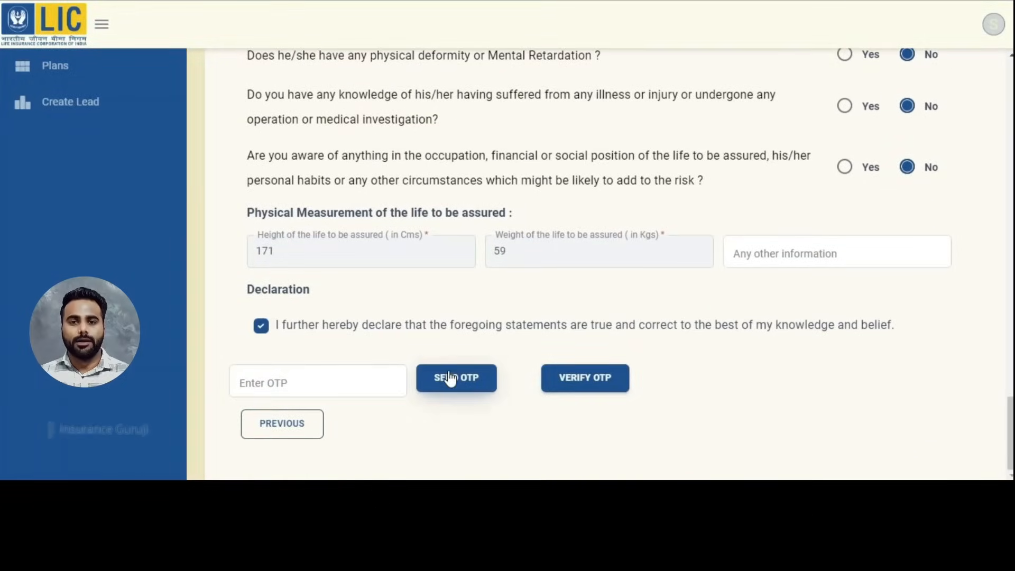
pyautogui.click(451, 378)
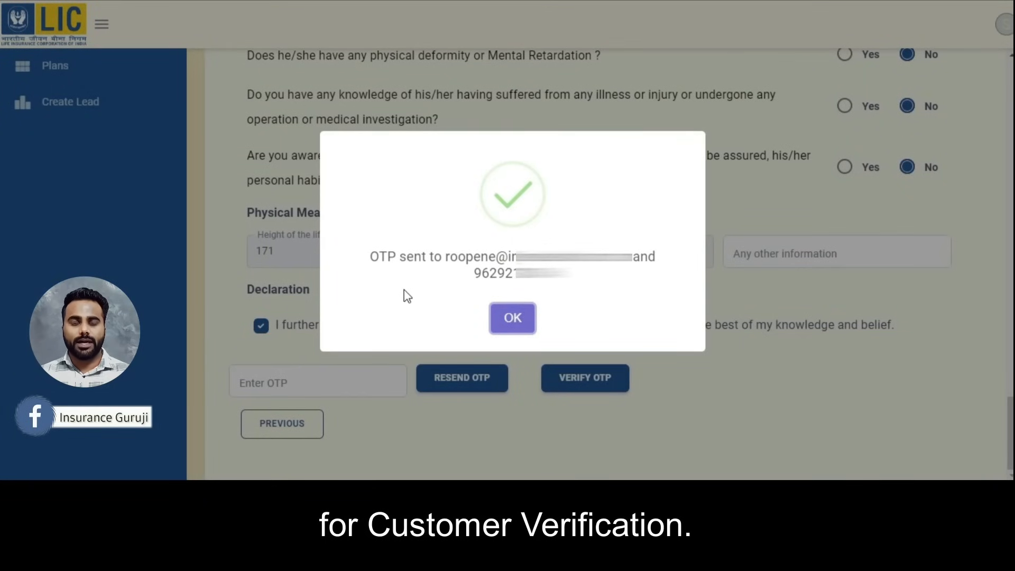
pyautogui.click(512, 319)
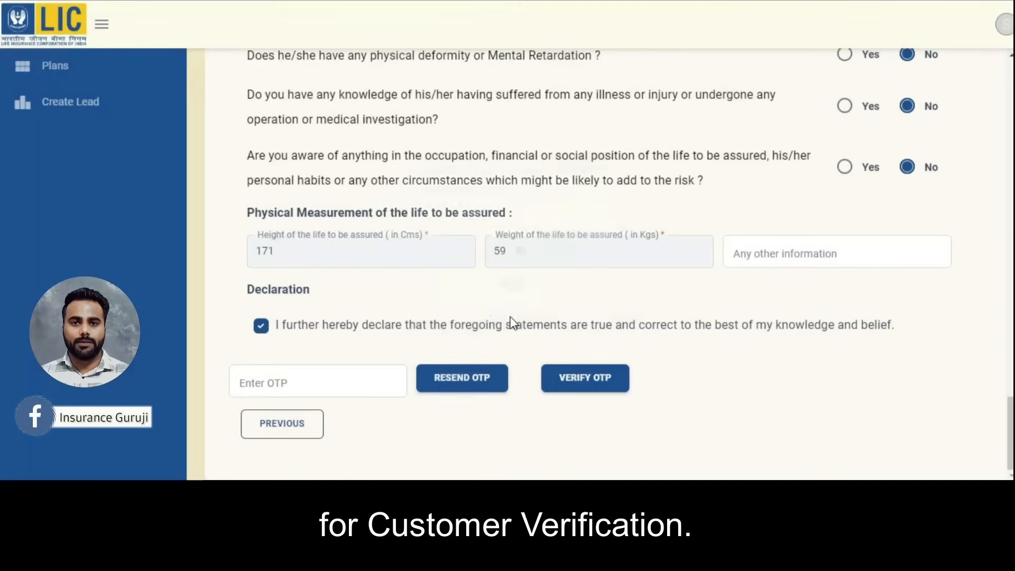
pyautogui.click(353, 375)
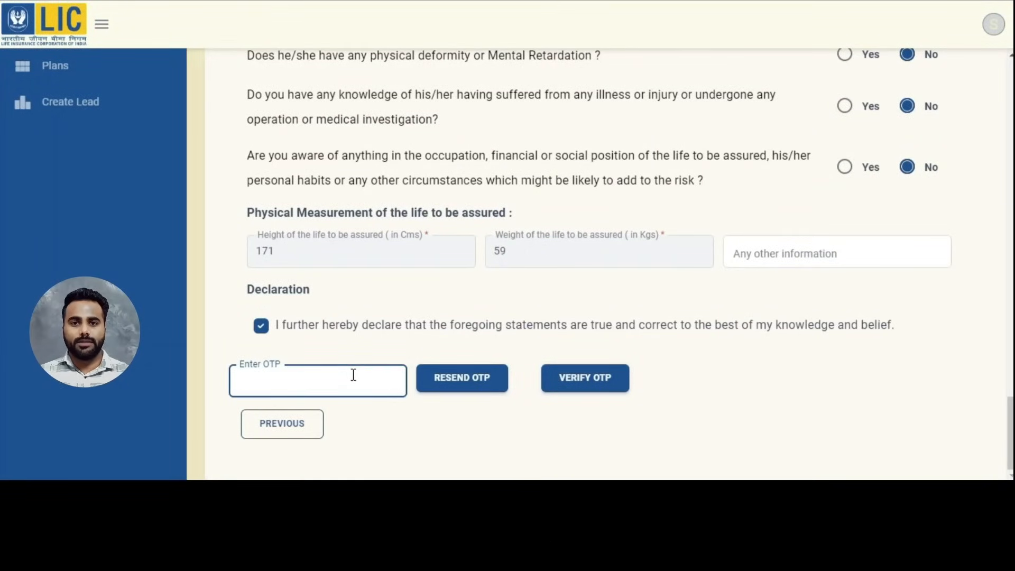
pyautogui.click(583, 386)
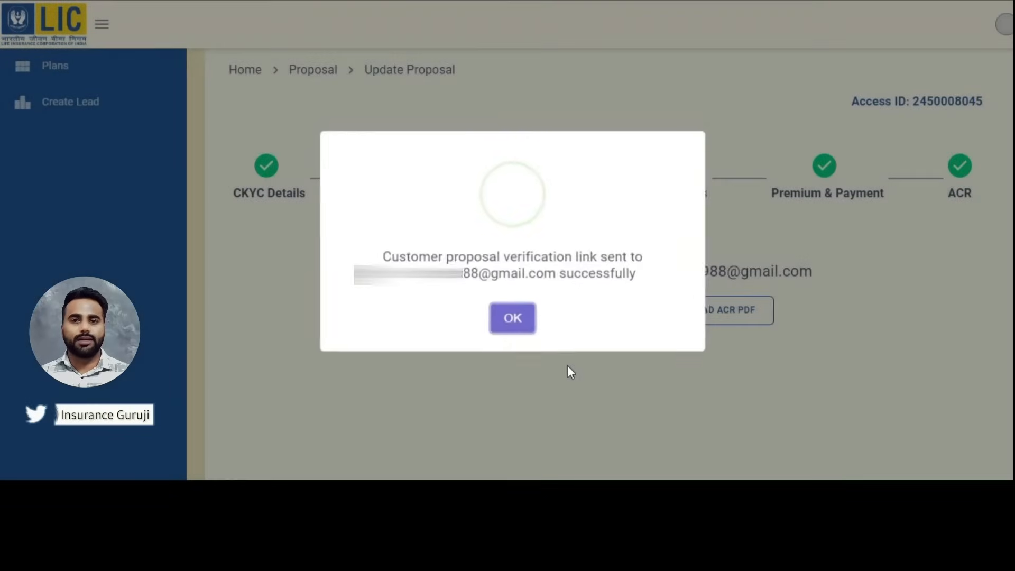
# - Dismiss the verification-link notice and send an OTP to the customer
pyautogui.click(513, 324)
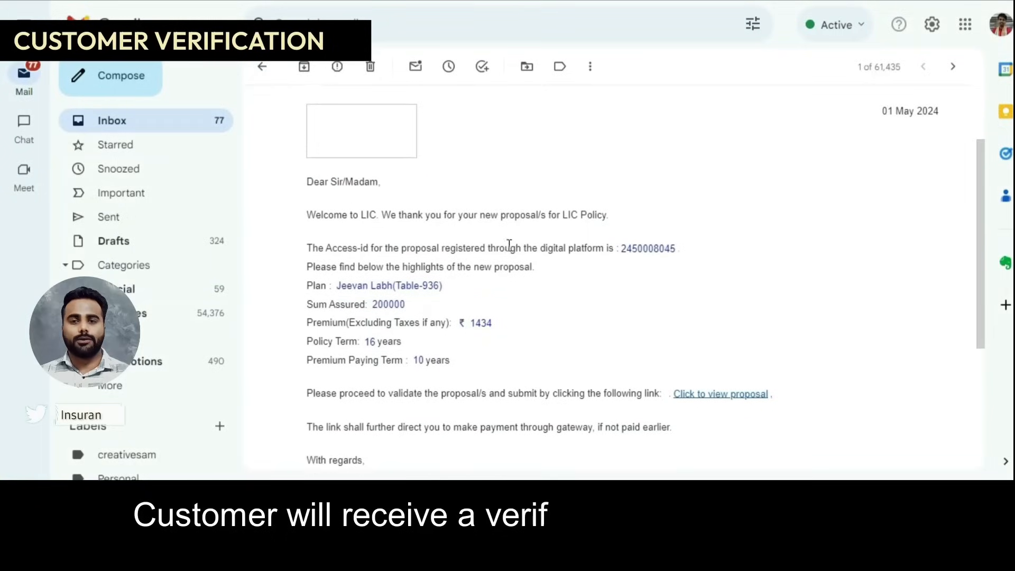
pyautogui.scroll(-3, 507, 245)
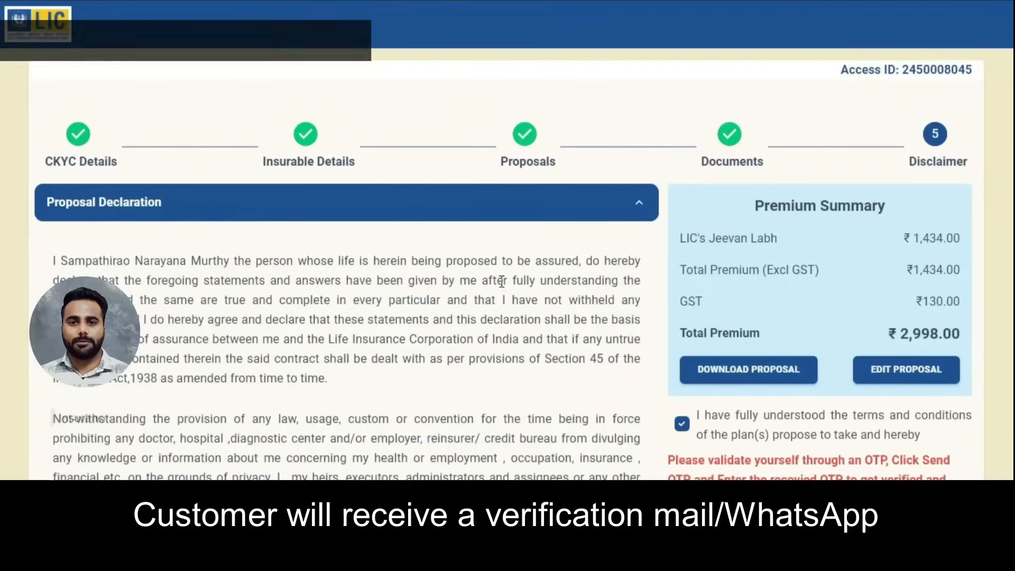
pyautogui.scroll(-2, 501, 280)
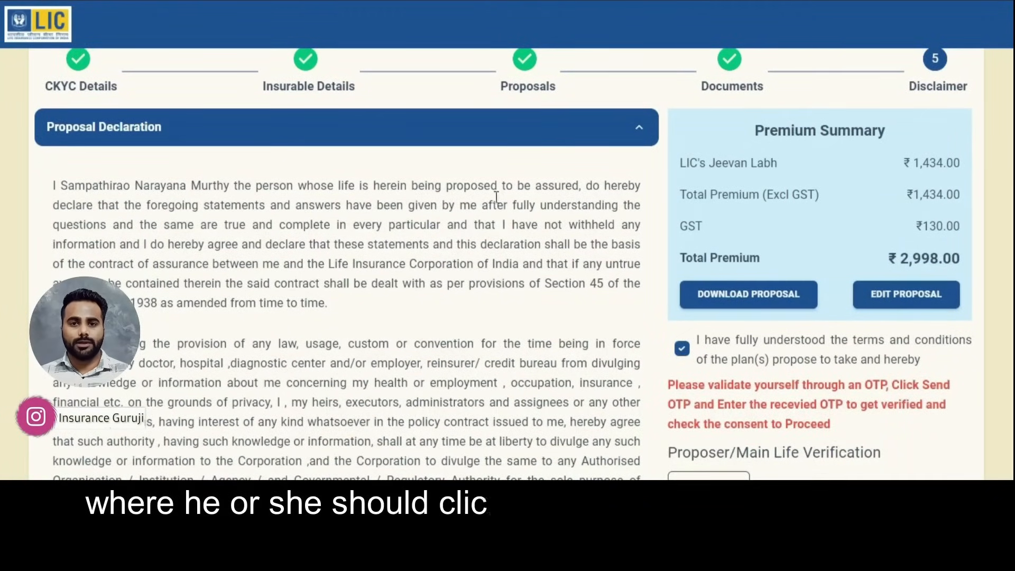
pyautogui.scroll(-10, 483, 256)
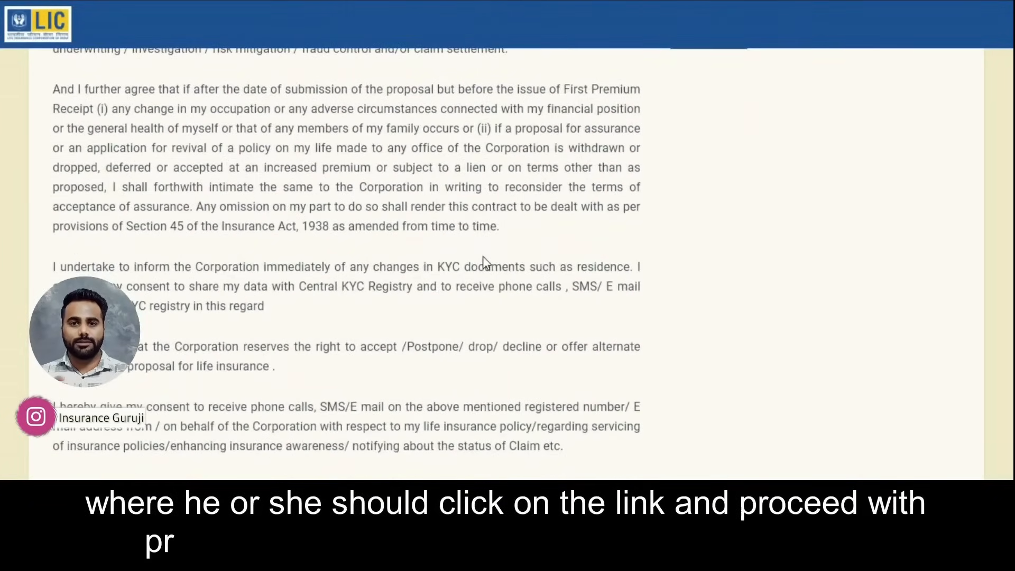
pyautogui.scroll(6, 484, 256)
pyautogui.scroll(5, 733, 281)
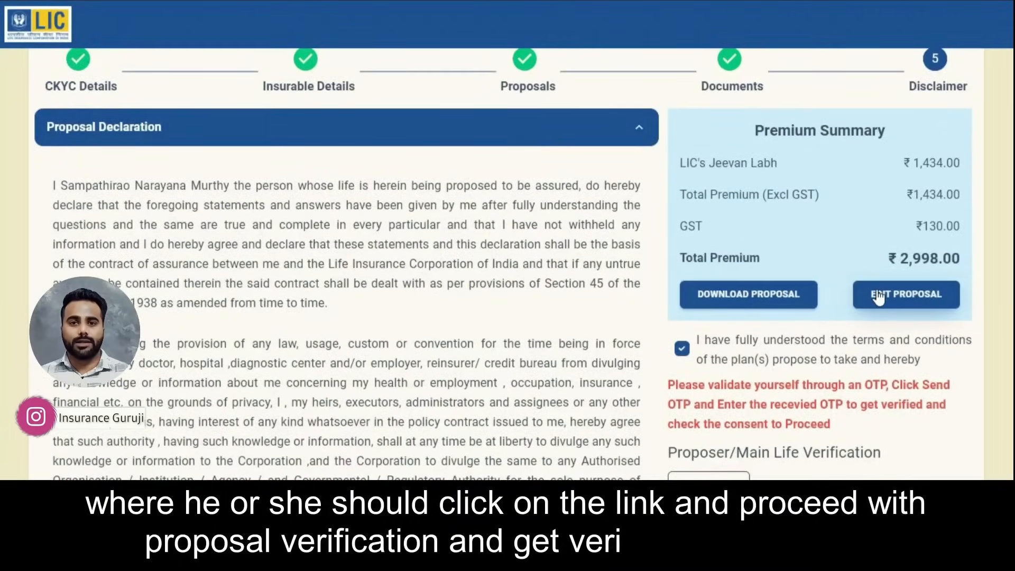
pyautogui.scroll(-4, 746, 398)
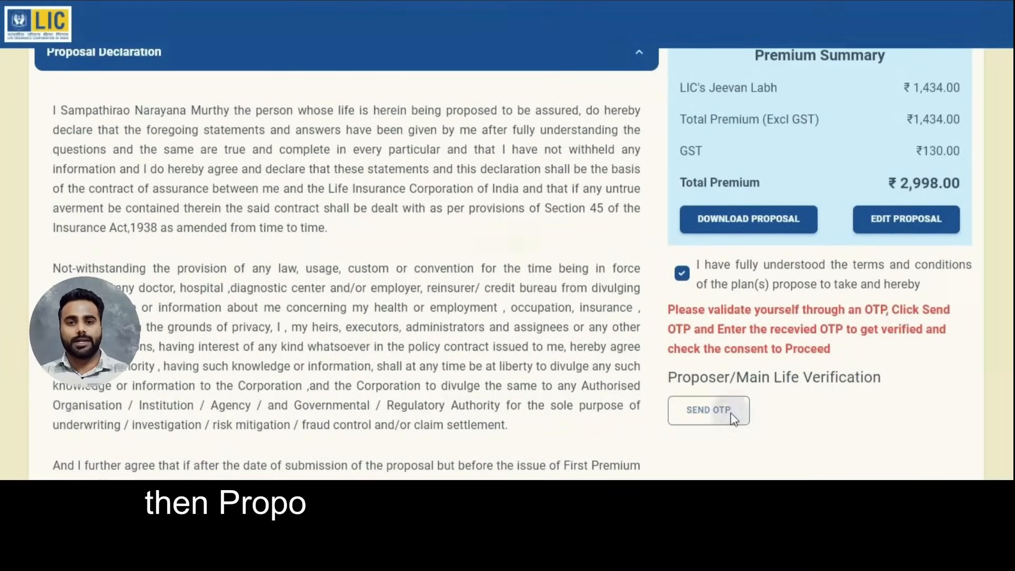
pyautogui.click(731, 411)
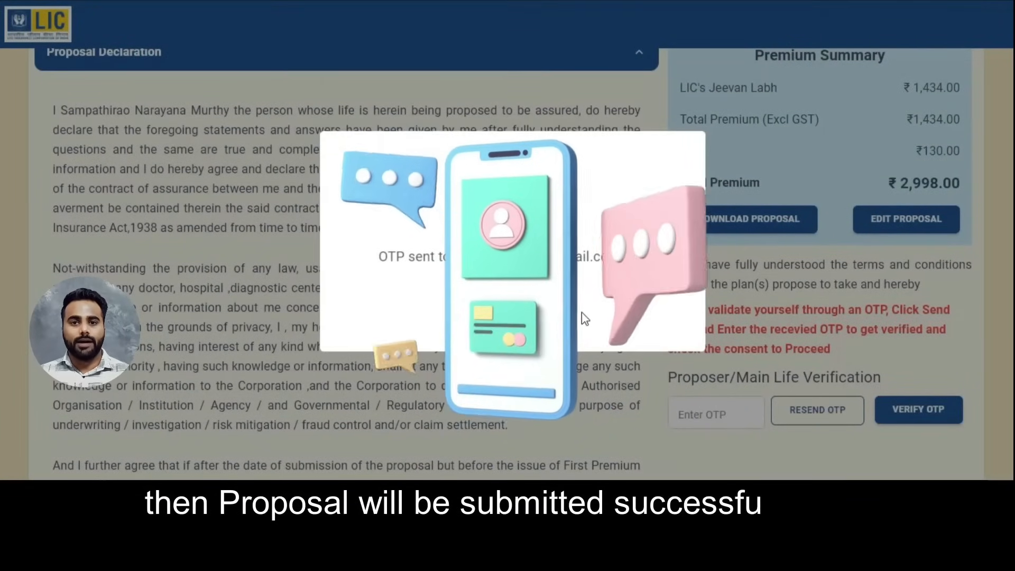
pyautogui.click(512, 318)
# - Enter the customer's OTP to verify and submit the proposal, then choose Paytm for payment
pyautogui.scroll(-3, 698, 332)
pyautogui.click(711, 262)
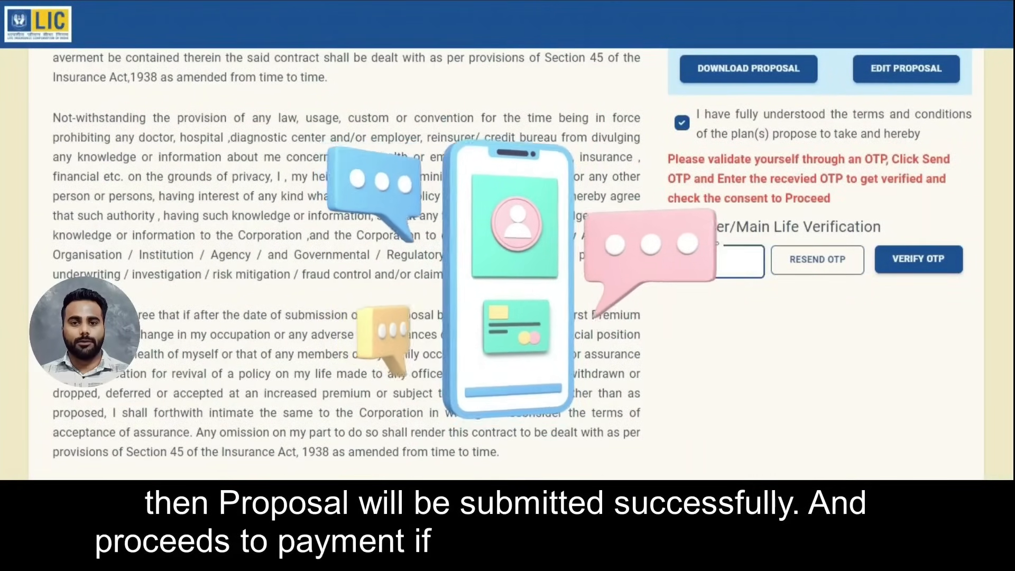
pyautogui.click(918, 260)
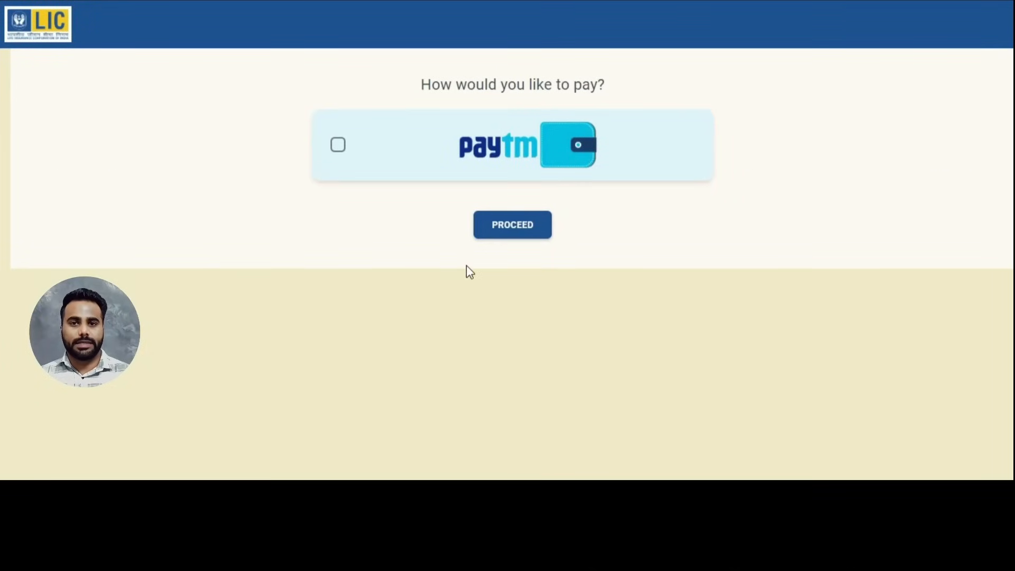
pyautogui.click(336, 147)
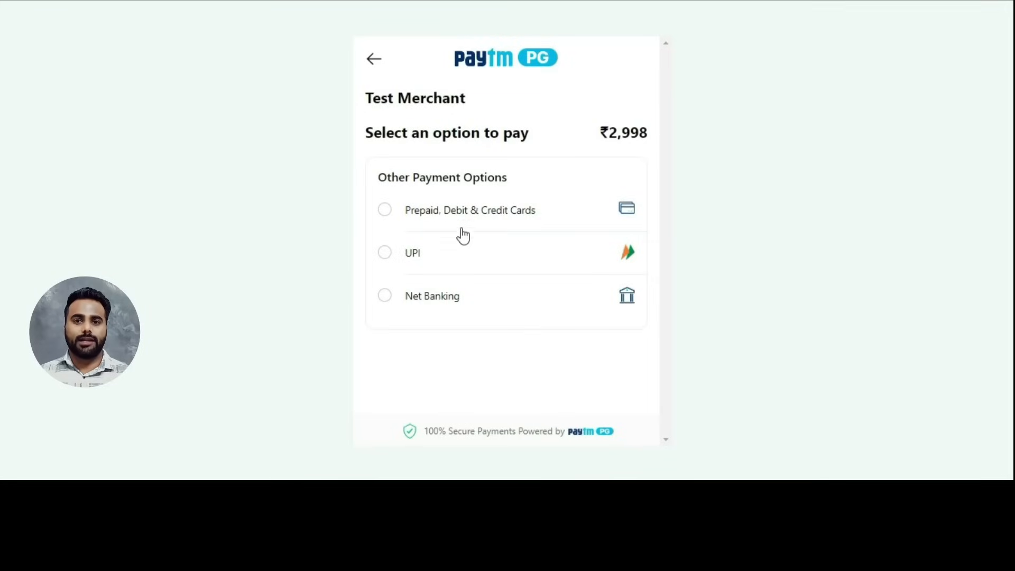
# - Pay the ₹2,998 premium by net banking from the HDFC account
pyautogui.click(385, 301)
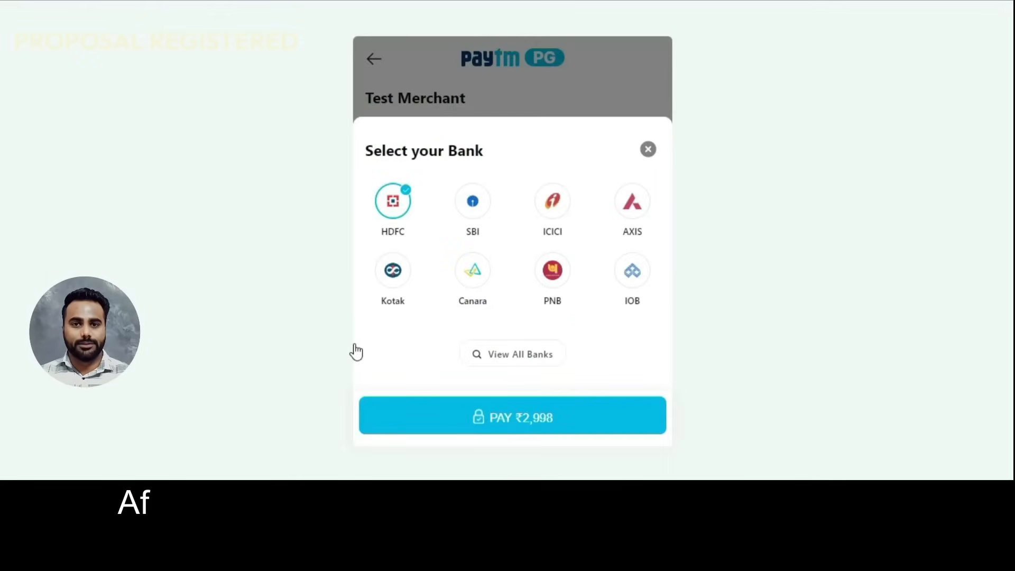
pyautogui.click(513, 417)
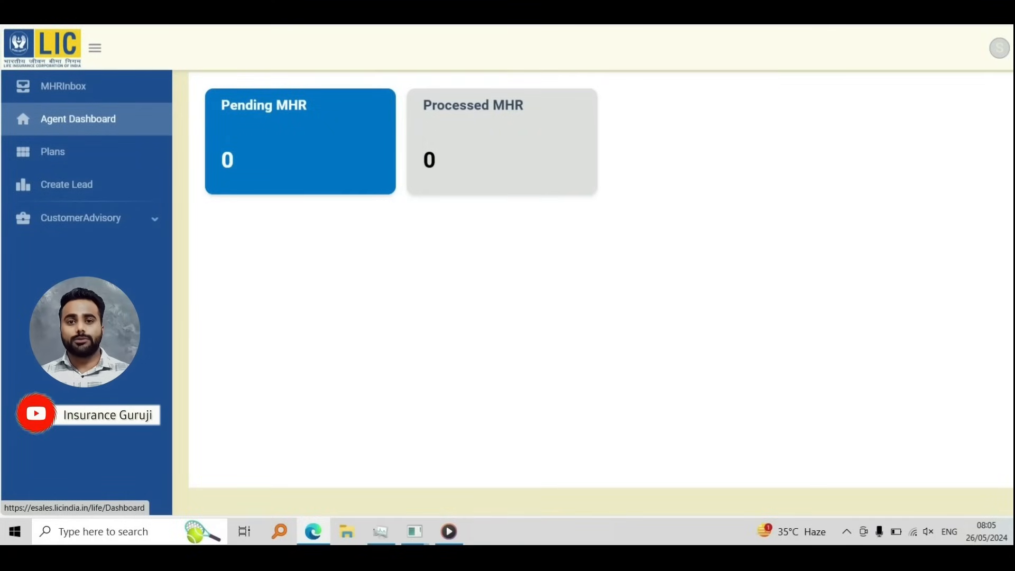
# - Check the Agent Dashboard and MHR inbox, then go to the Plans list
pyautogui.click(78, 119)
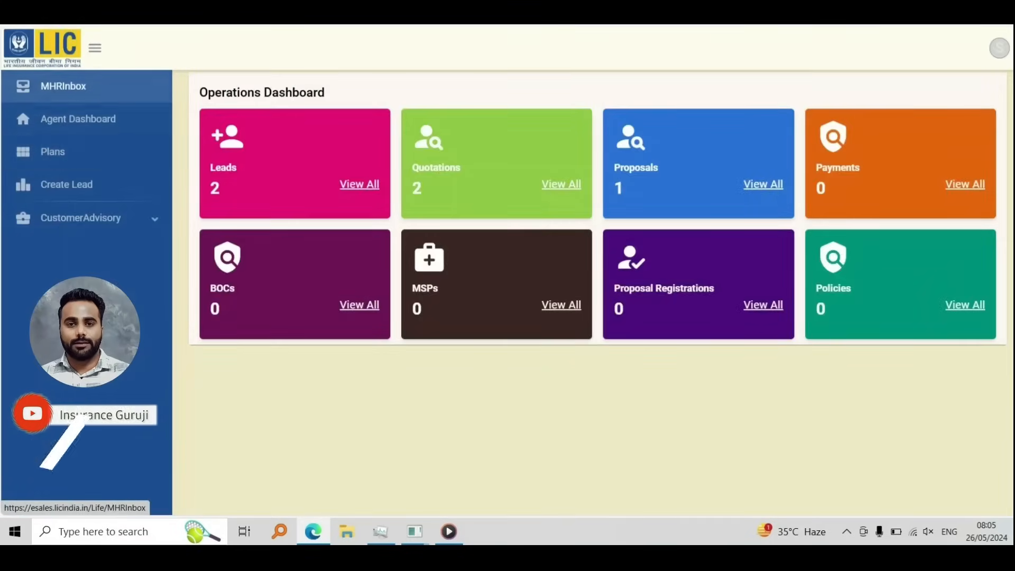
pyautogui.click(63, 86)
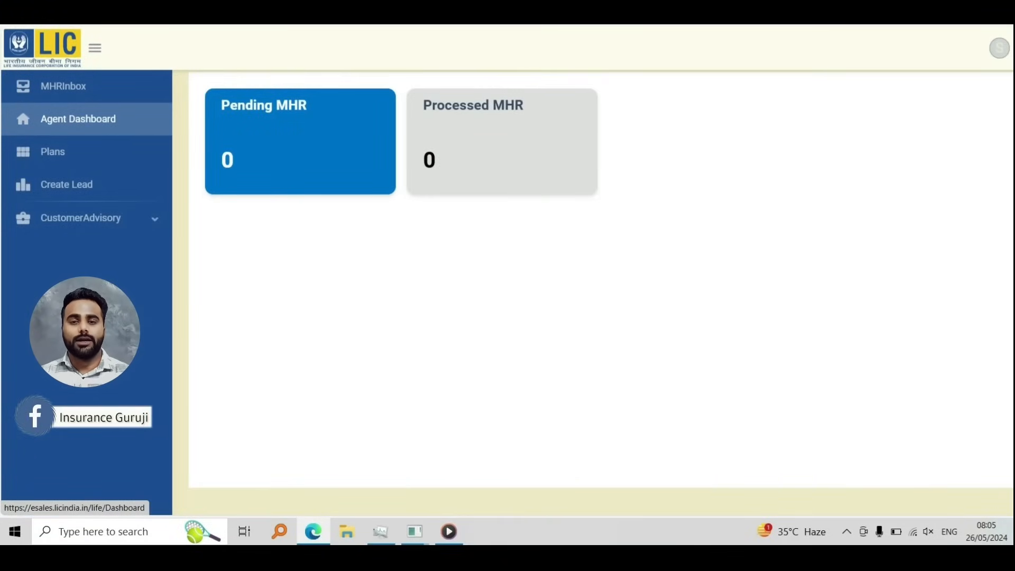
pyautogui.click(78, 119)
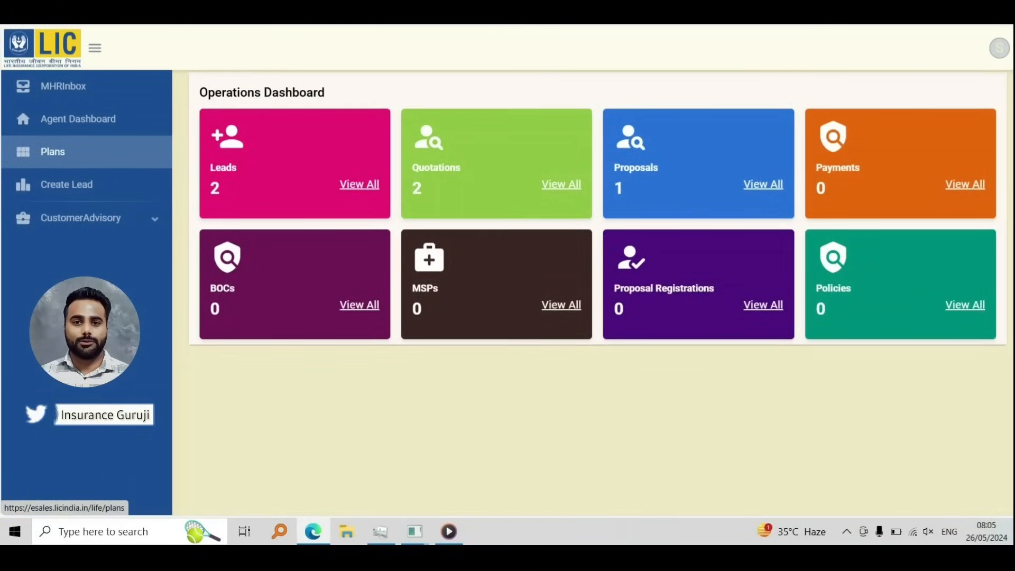
pyautogui.click(53, 152)
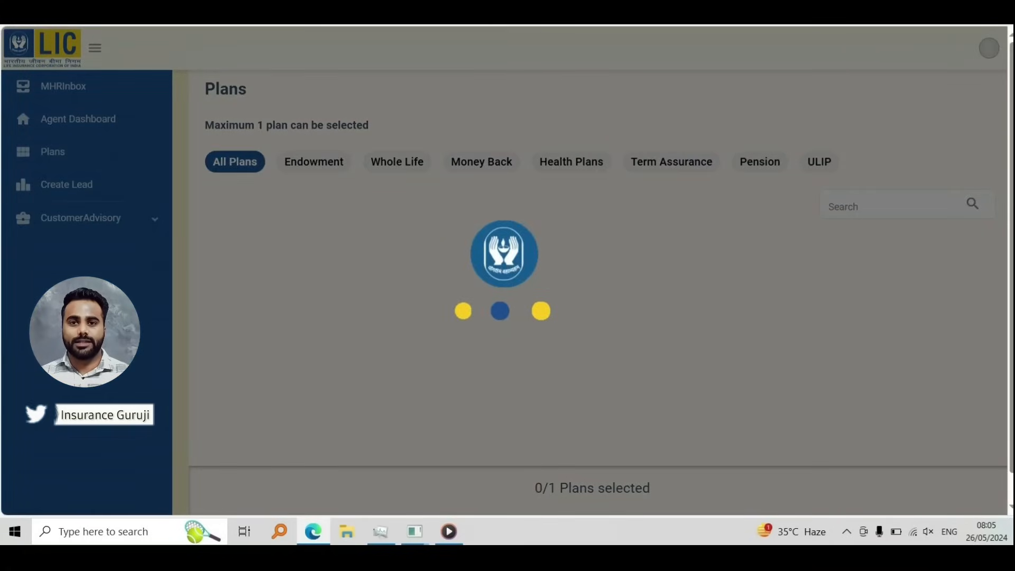